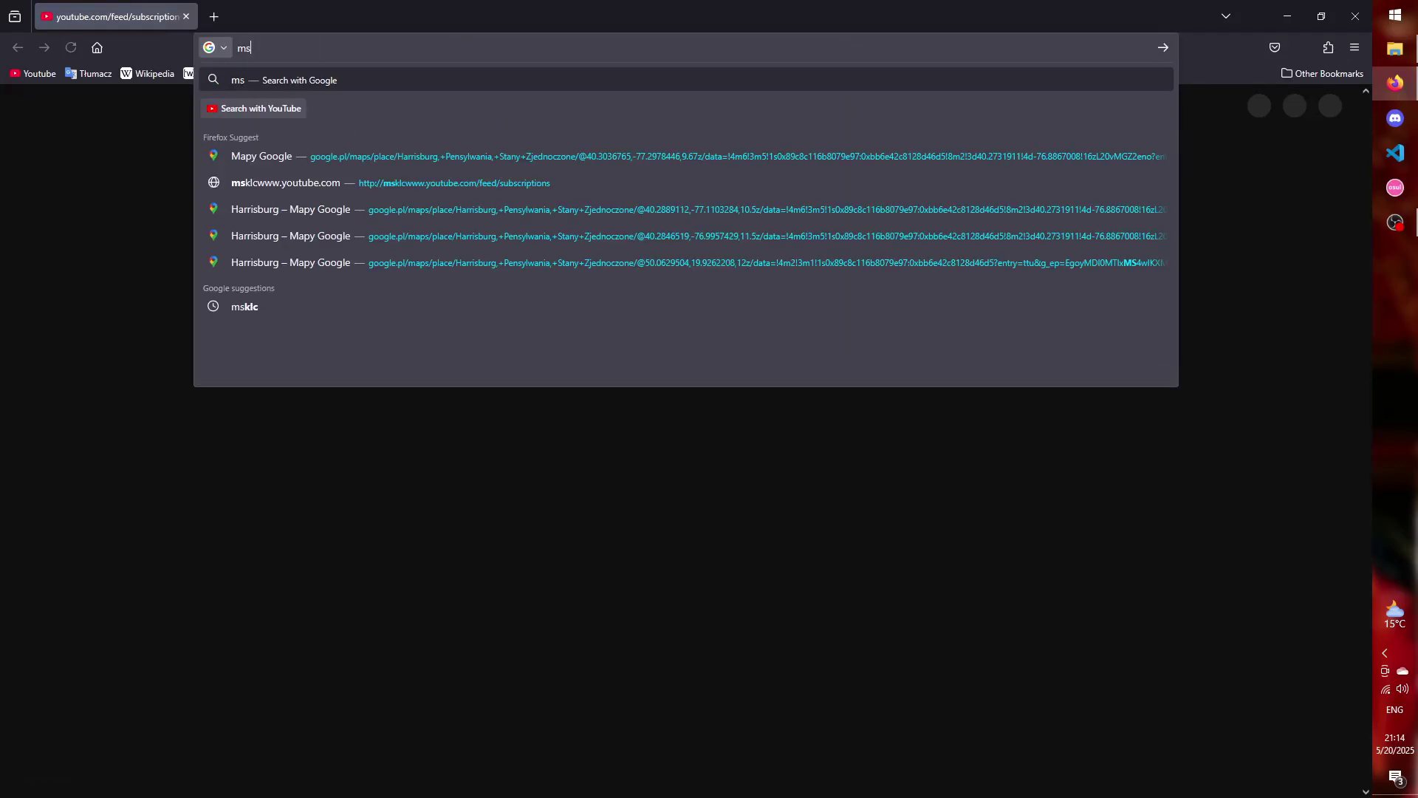
- Search for msklc and download Microsoft Keyboard Layout Creator 1.4 from Microsoft's download page
key("Return")
left_click(473, 246)
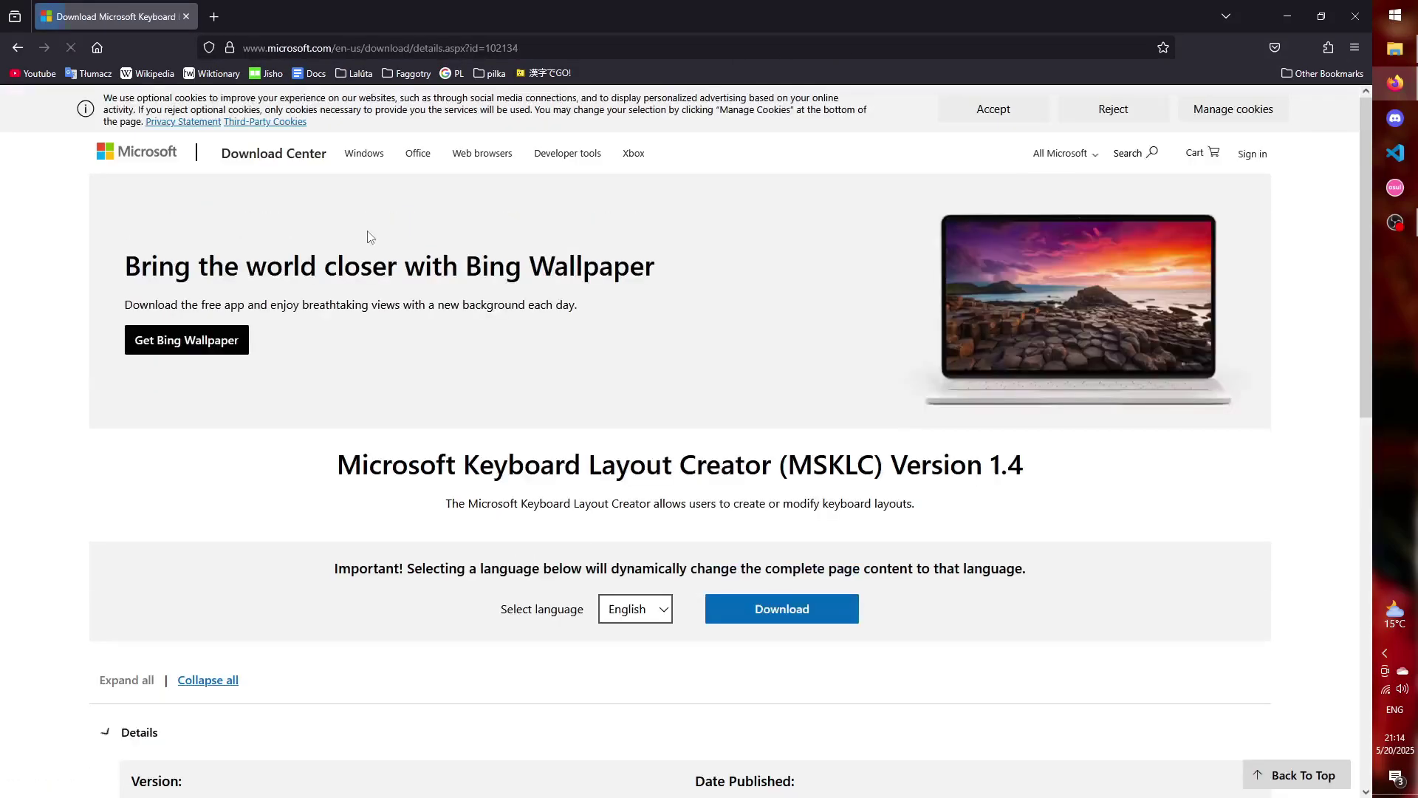
left_click(793, 613)
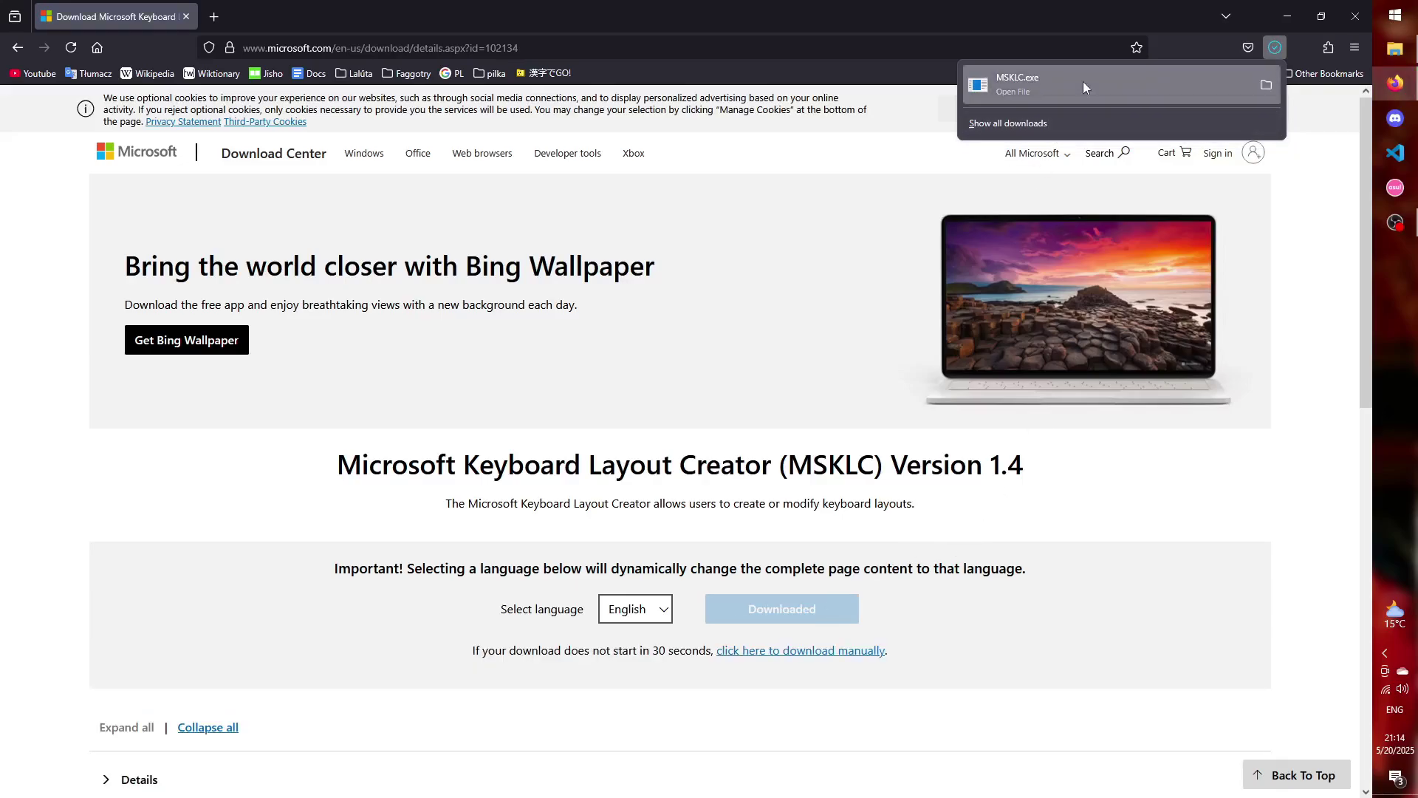
- Run MSKLC.exe to extract it into Downloads, then open the extracted MSKLC folder
left_click(1083, 81)
left_click(704, 442)
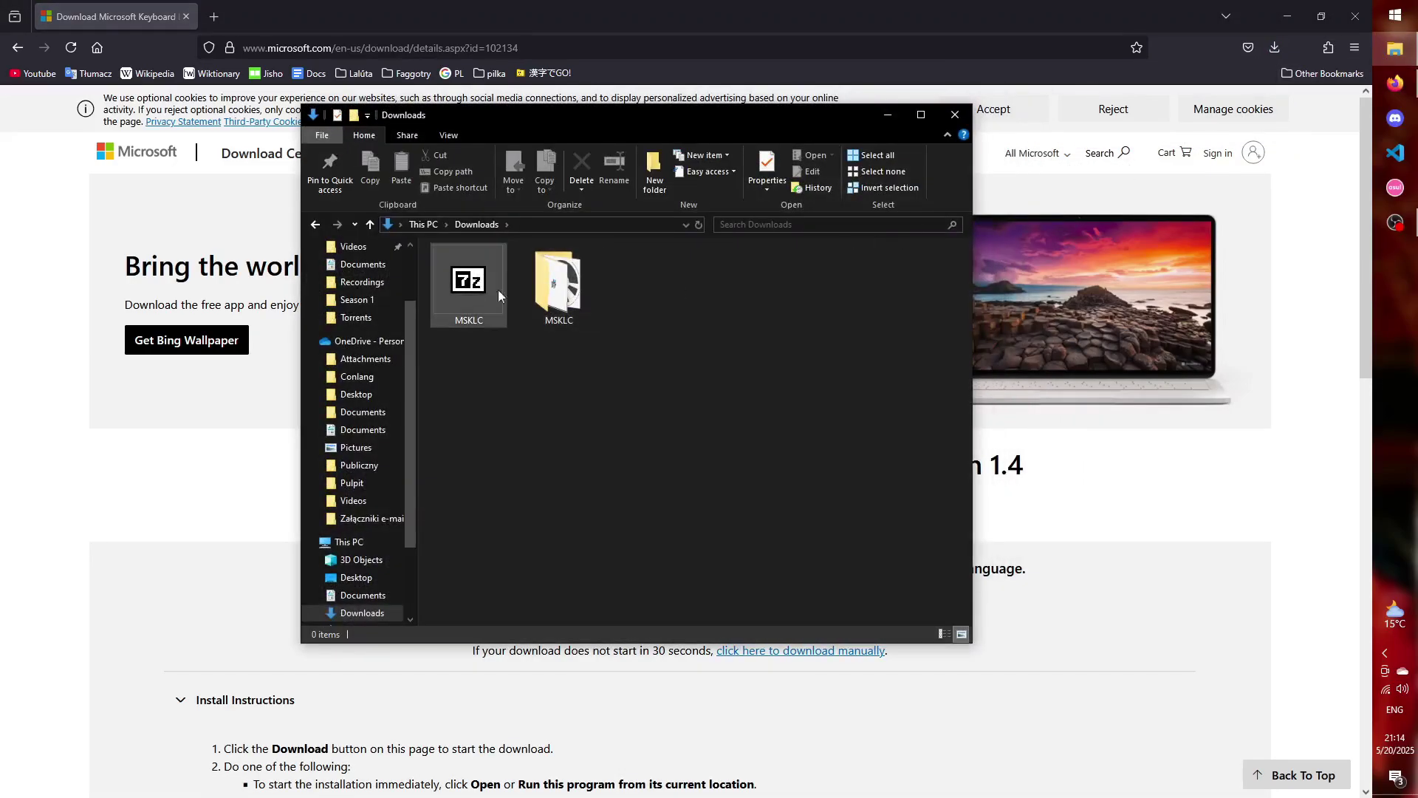
double_click(557, 288)
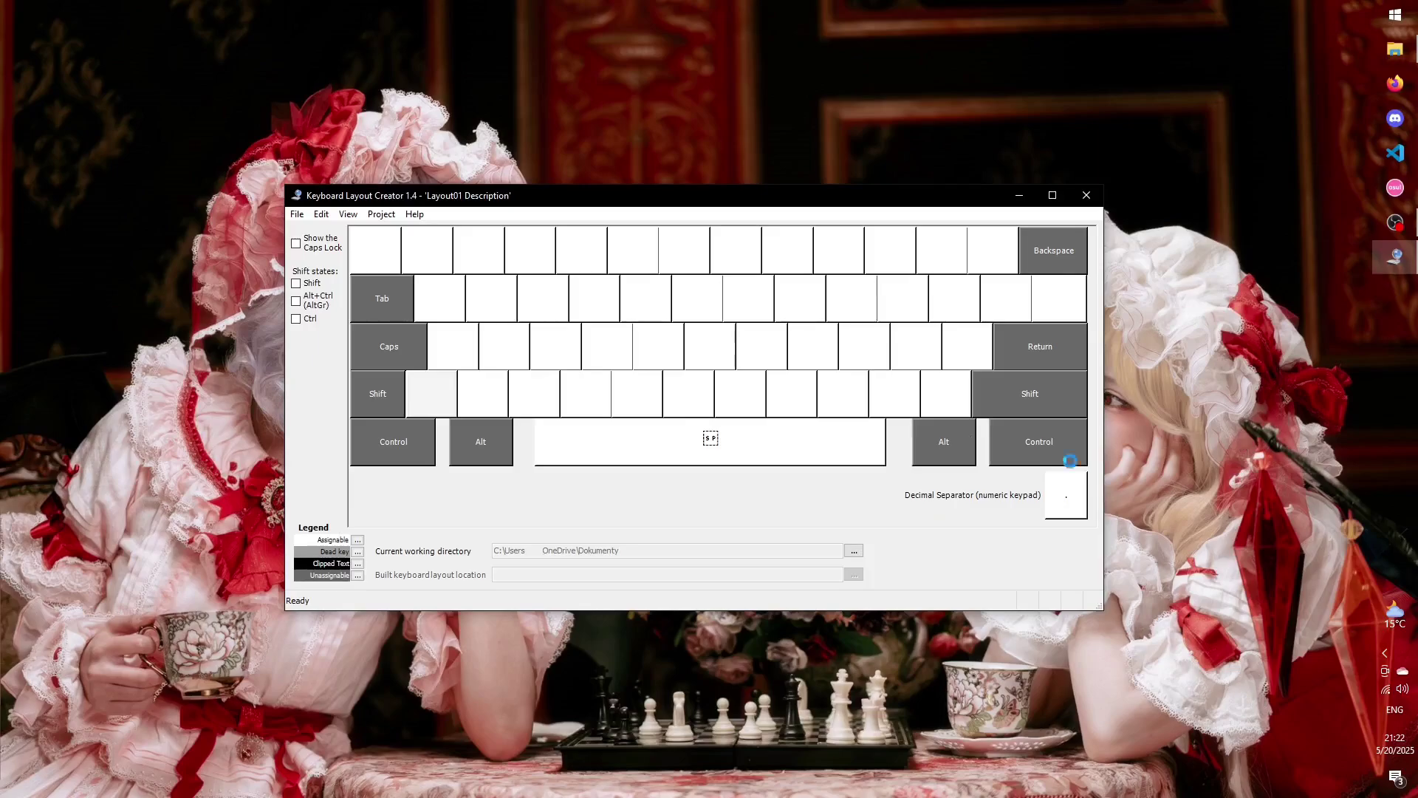
- Load the existing US keyboard layout as a starting point and bring up View > Options
left_click(297, 214)
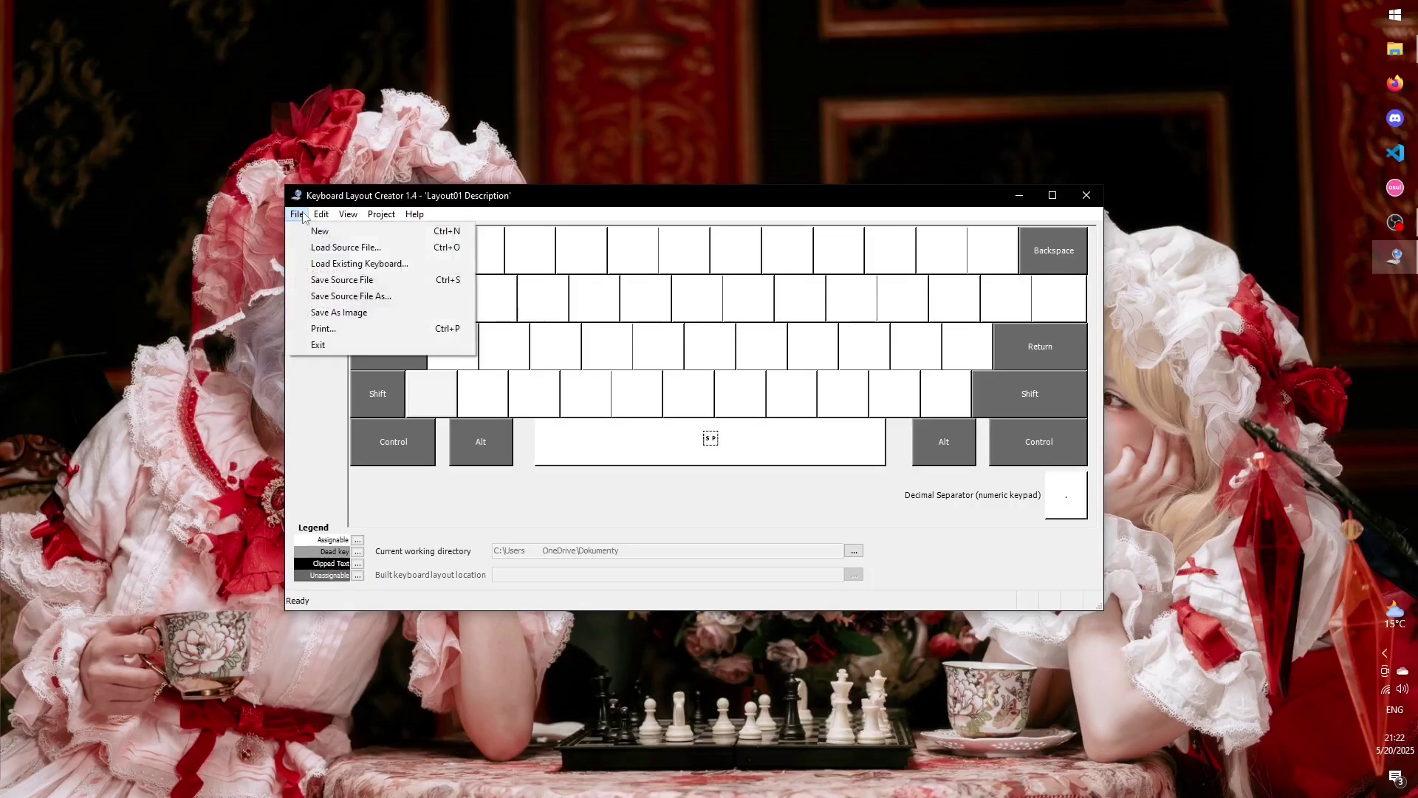
left_click(330, 262)
left_click_drag(805, 277, 797, 548)
scroll(798, 548, "down", 1)
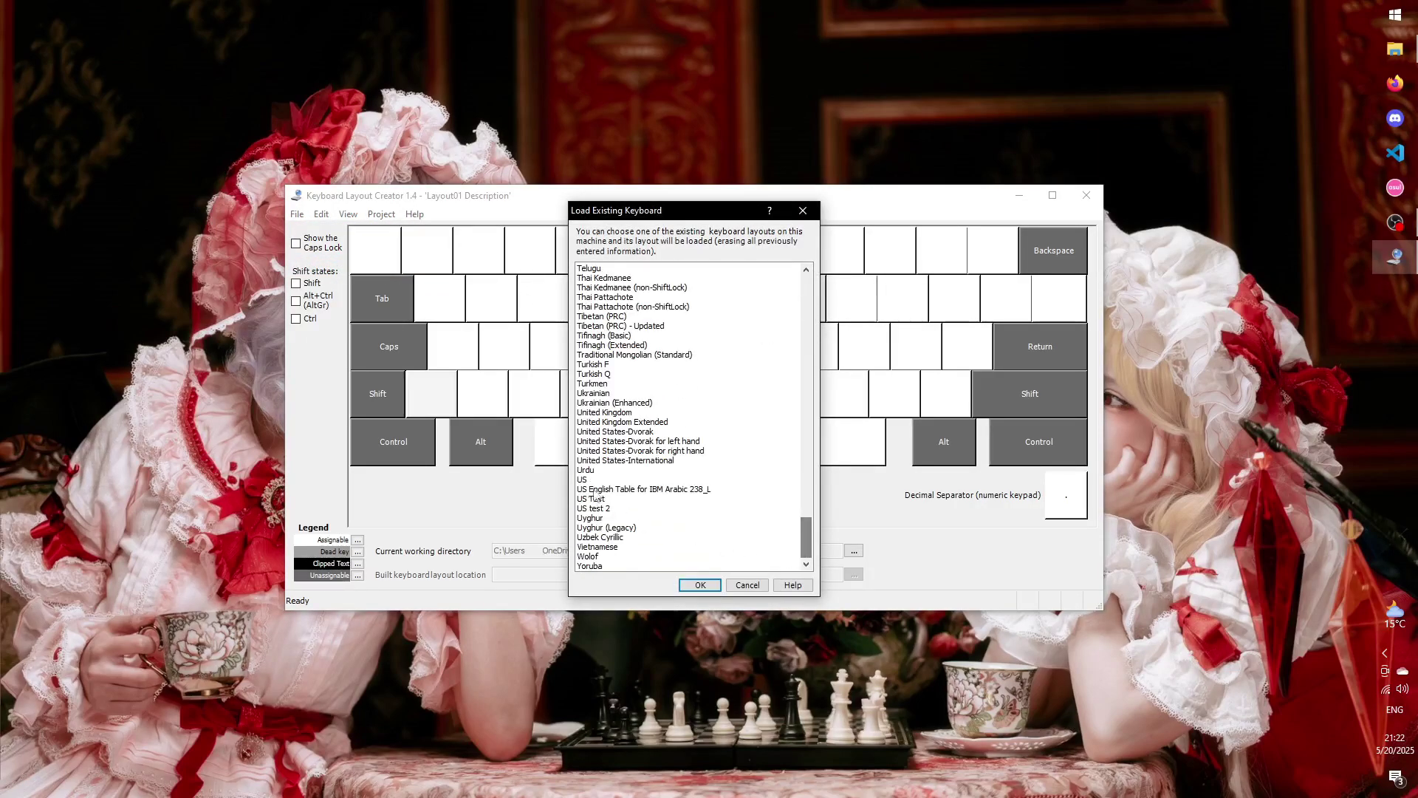
left_click(588, 482)
left_click(700, 586)
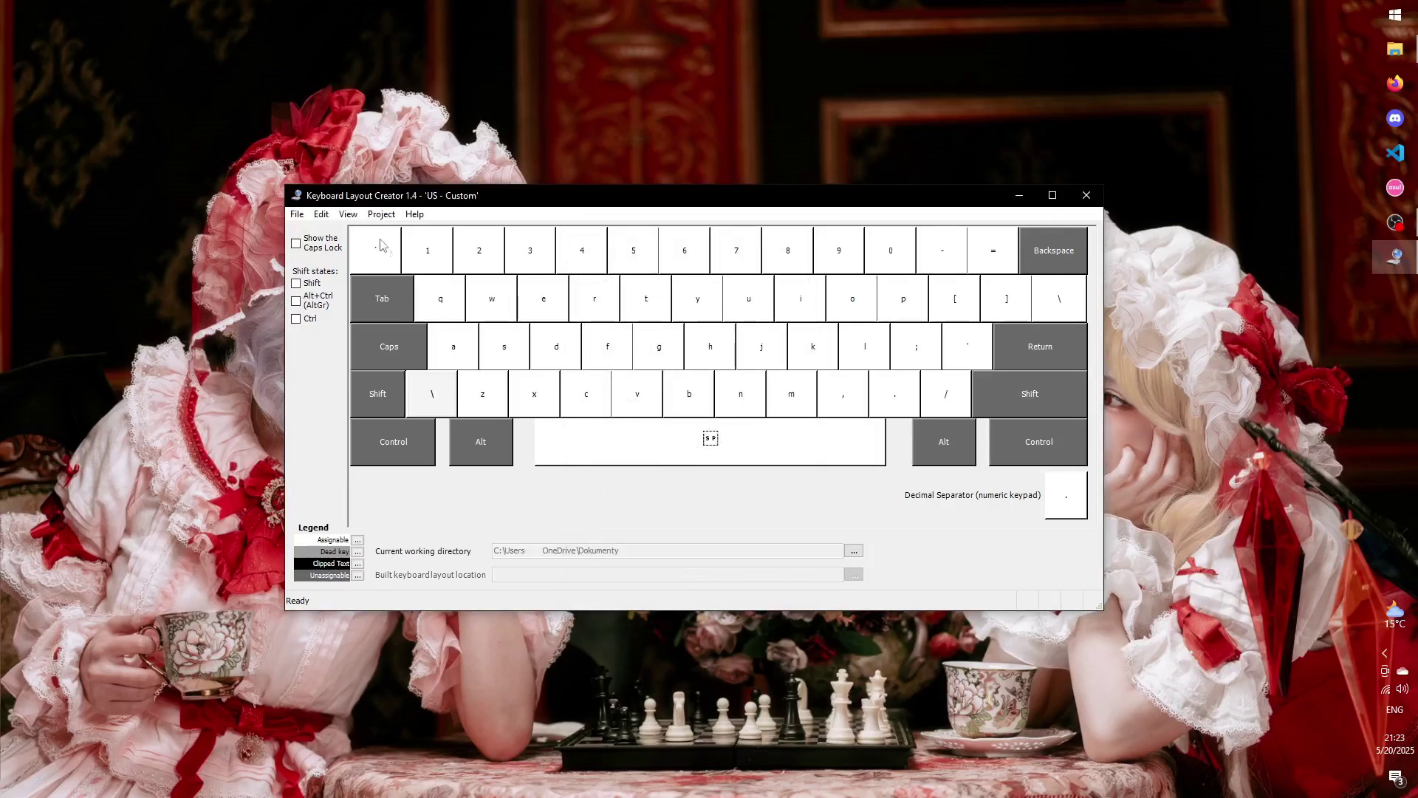
left_click(348, 215)
left_click(376, 248)
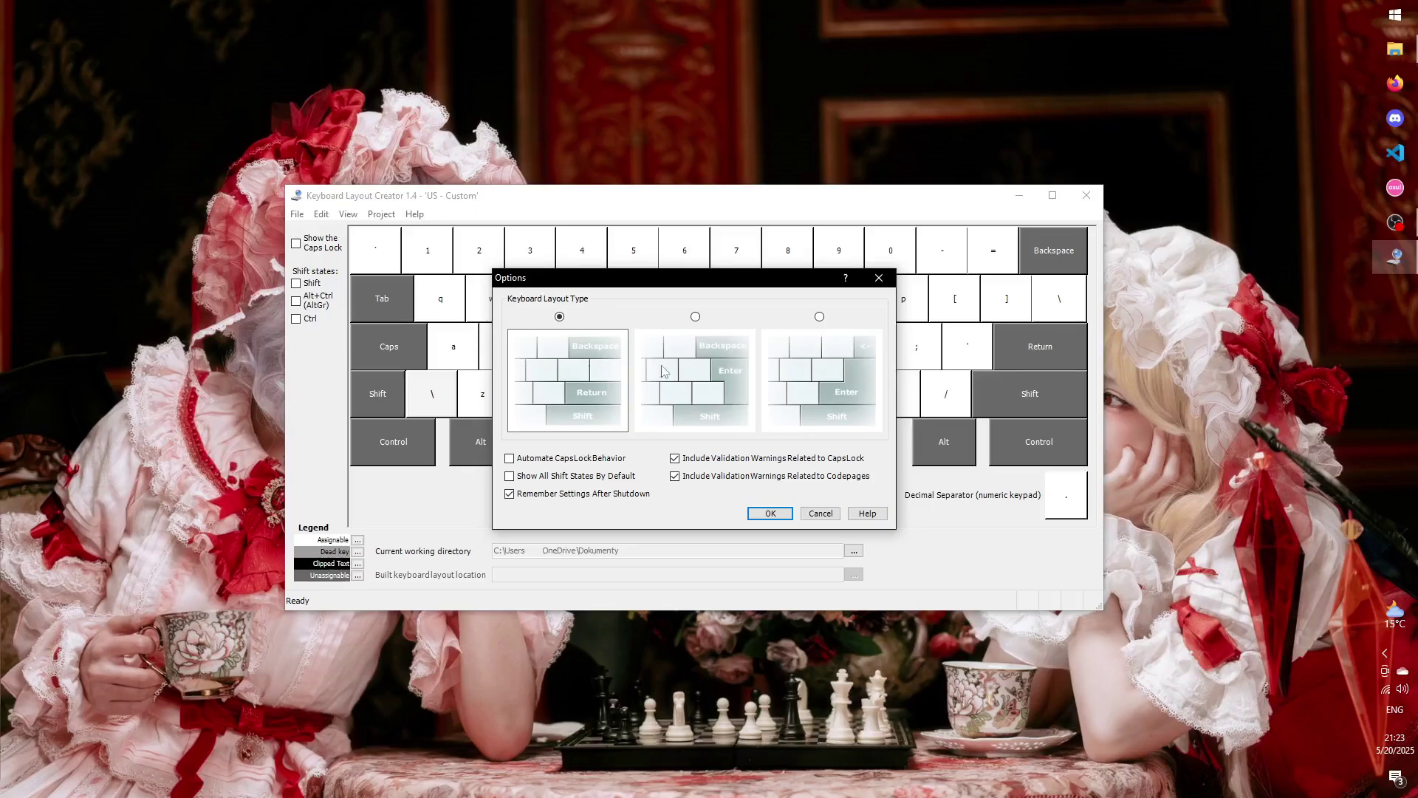
- Close the options and make the semicolon key produce ç
left_click(771, 513)
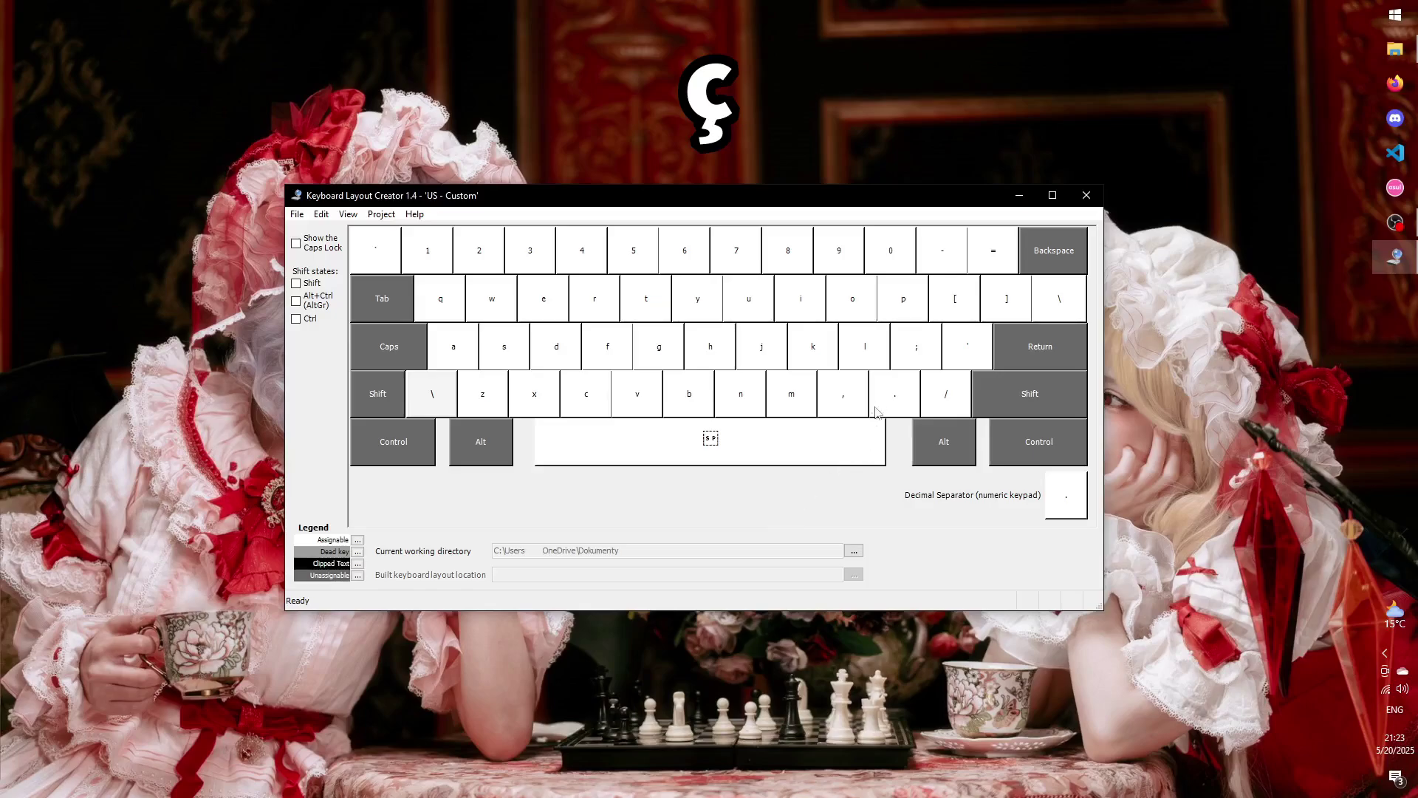
left_click(905, 357)
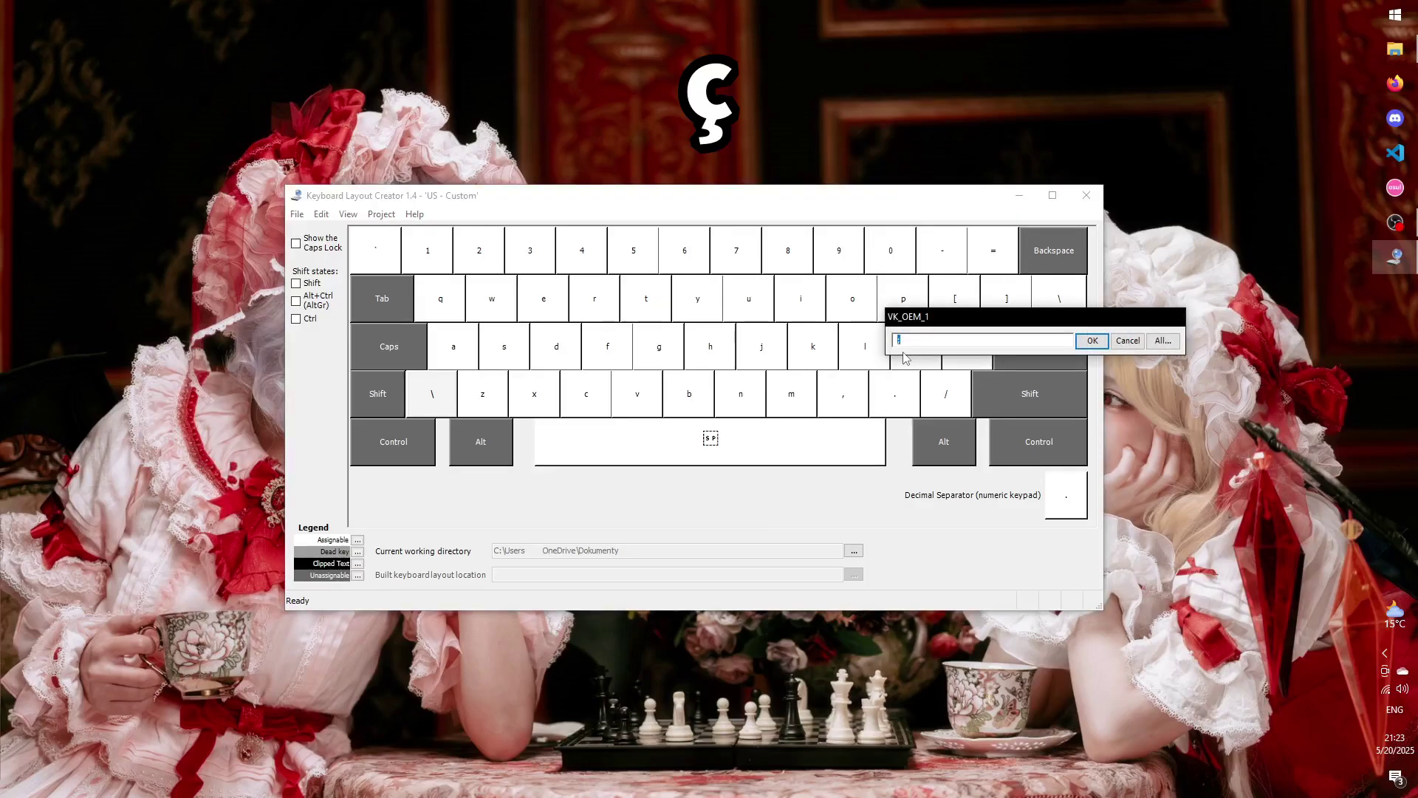
type("ç")
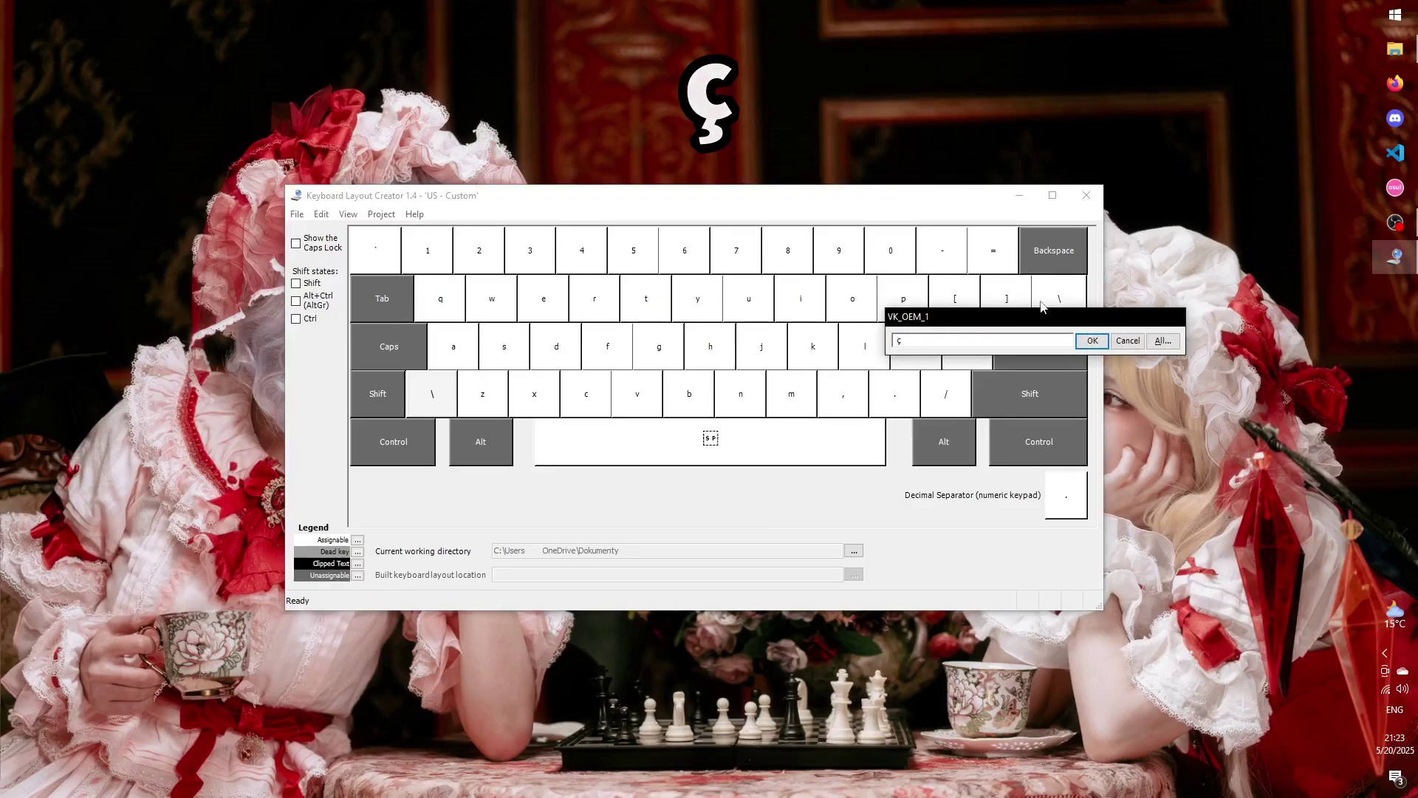
left_click(1091, 340)
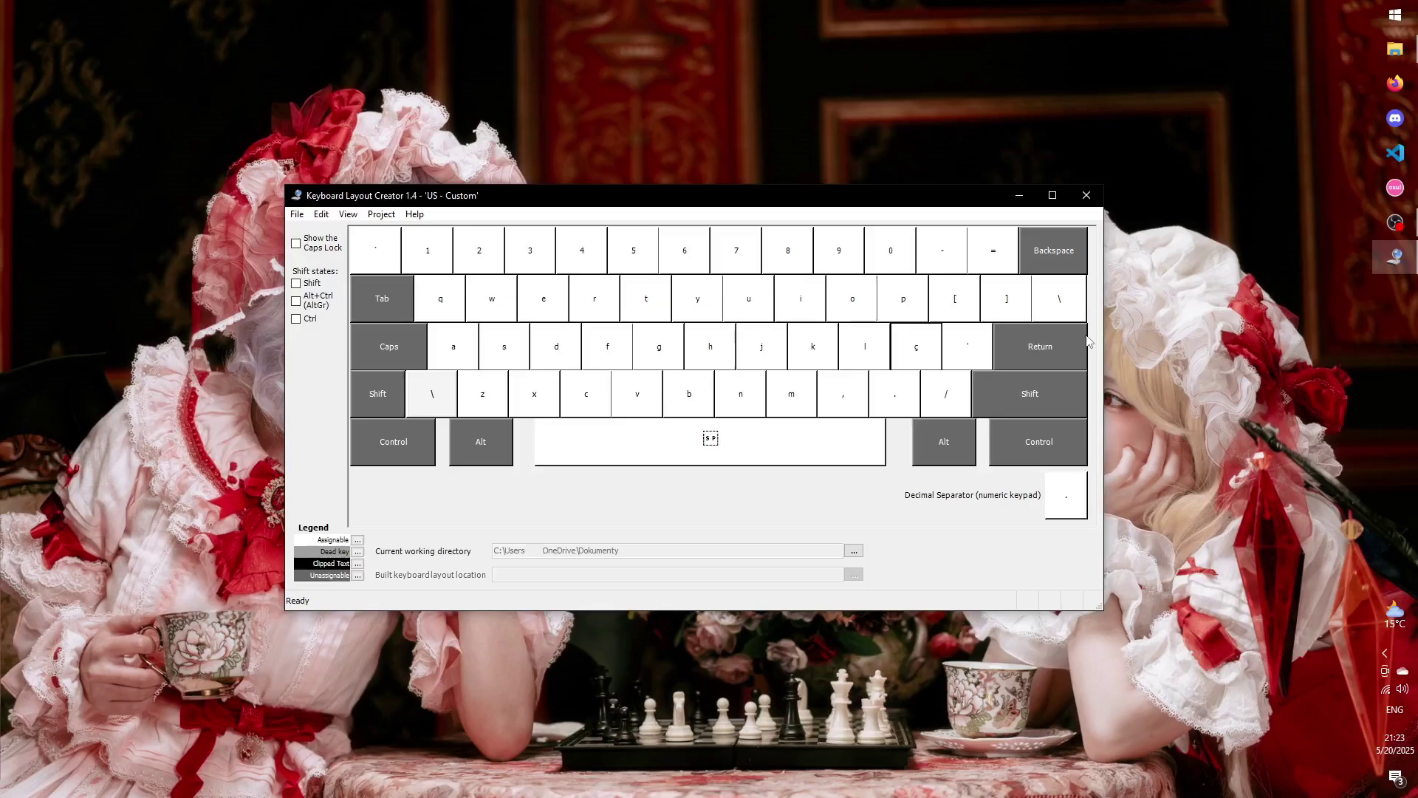
- Set the semicolon key's shifted character to Ç, then start a new blank layout with Ctrl+N
left_click(309, 286)
left_click(932, 347)
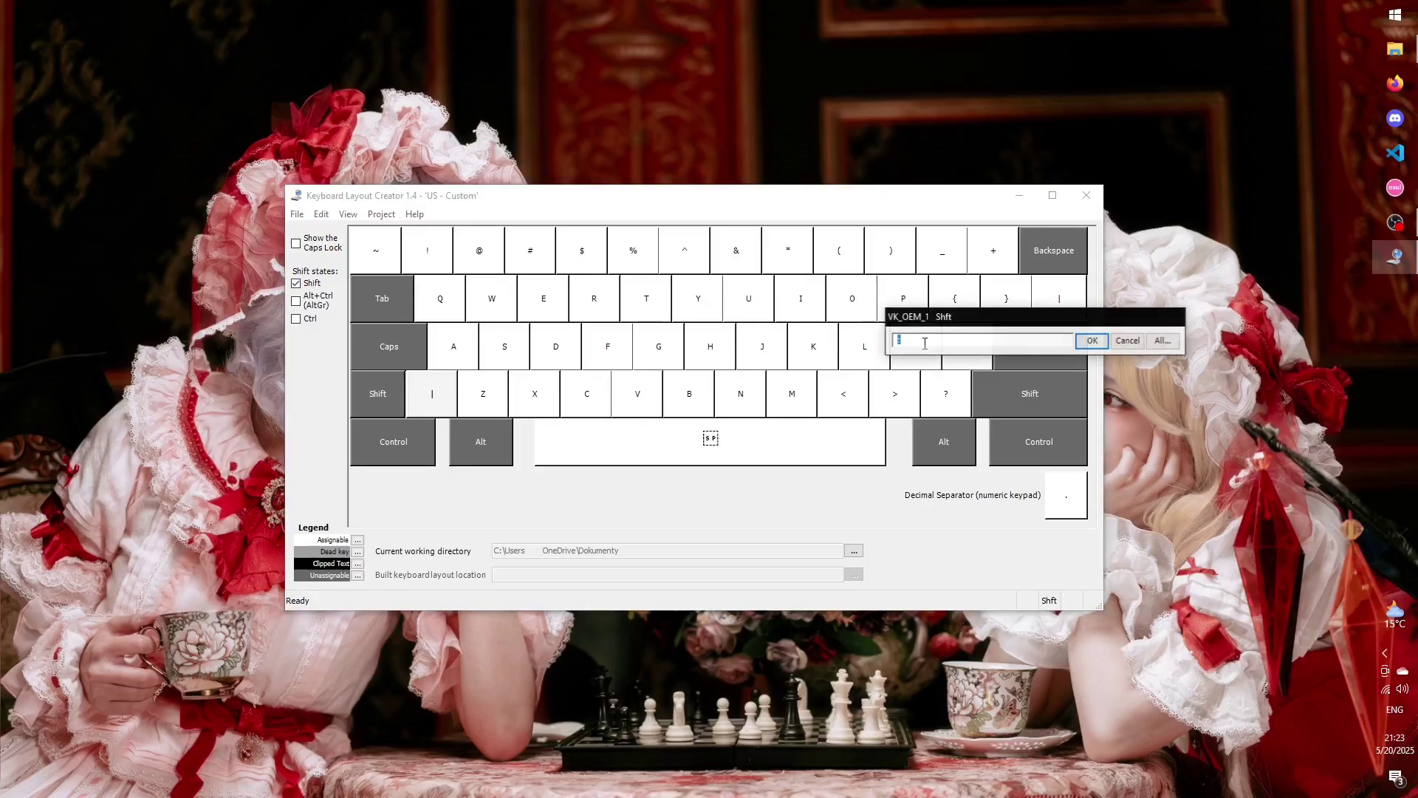
type("Ç")
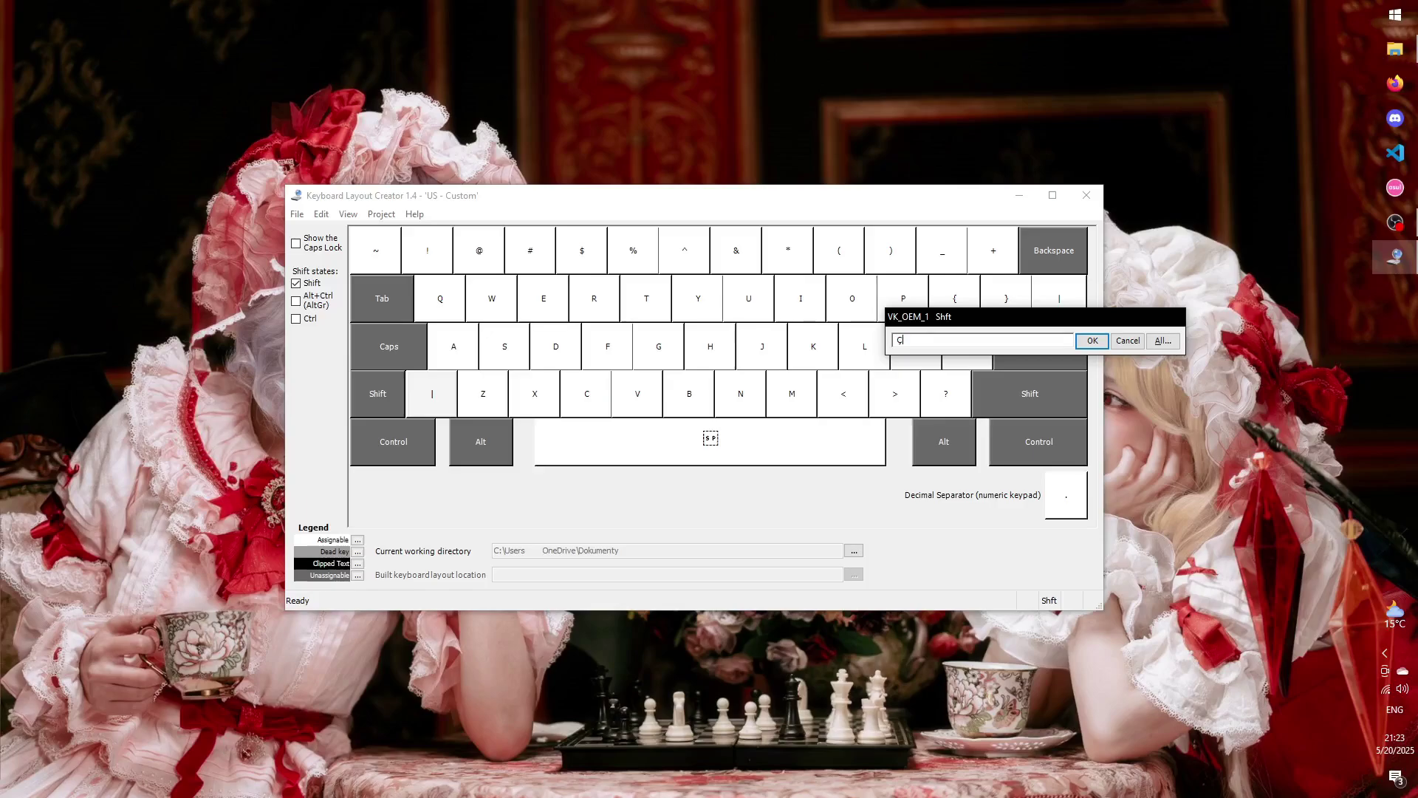
left_click(1092, 342)
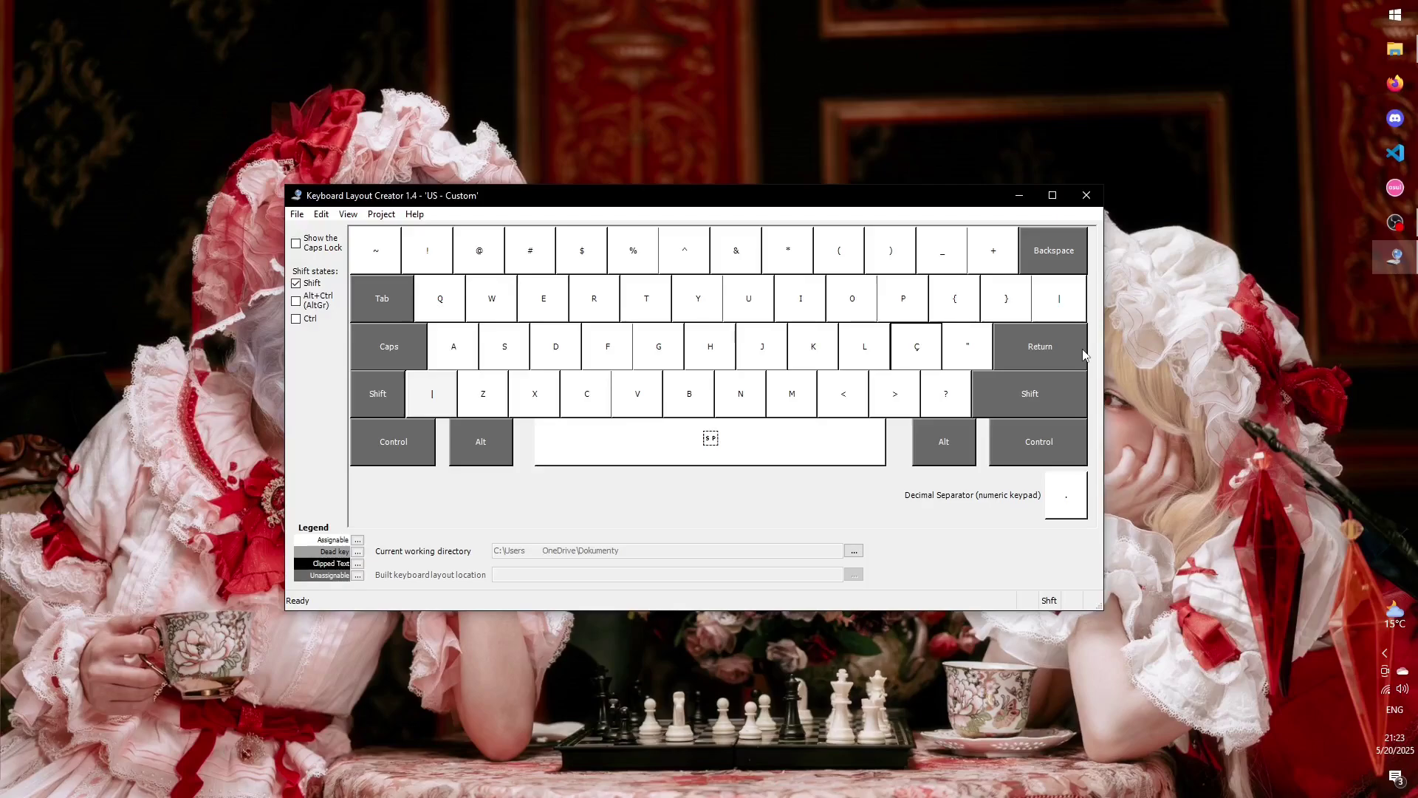
key("ctrl+n")
- Load Polish (Programmers) to view its AltGr characters, then return to unshifted characters
left_click(297, 214)
left_click(351, 263)
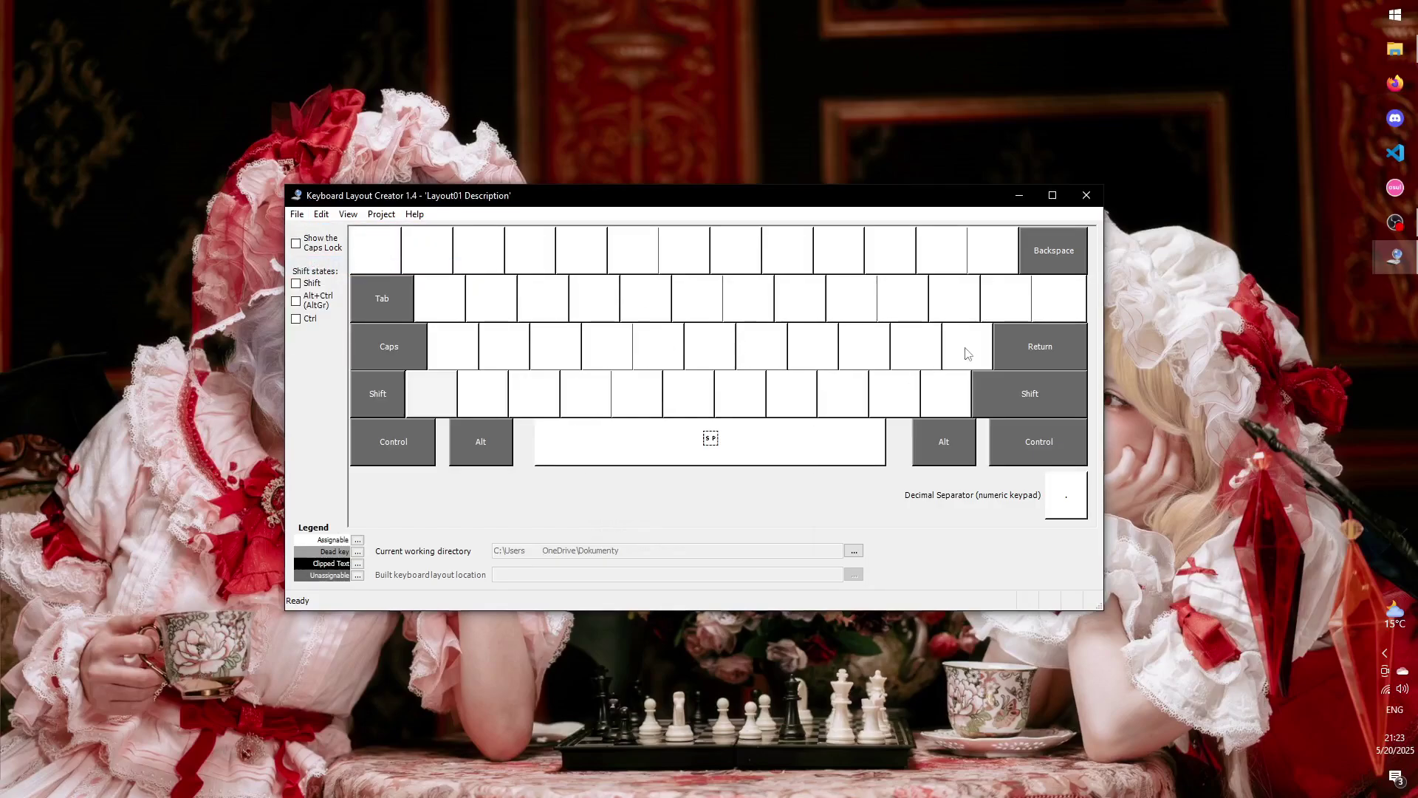
left_click_drag(805, 309, 804, 458)
left_click(628, 489)
left_click(699, 585)
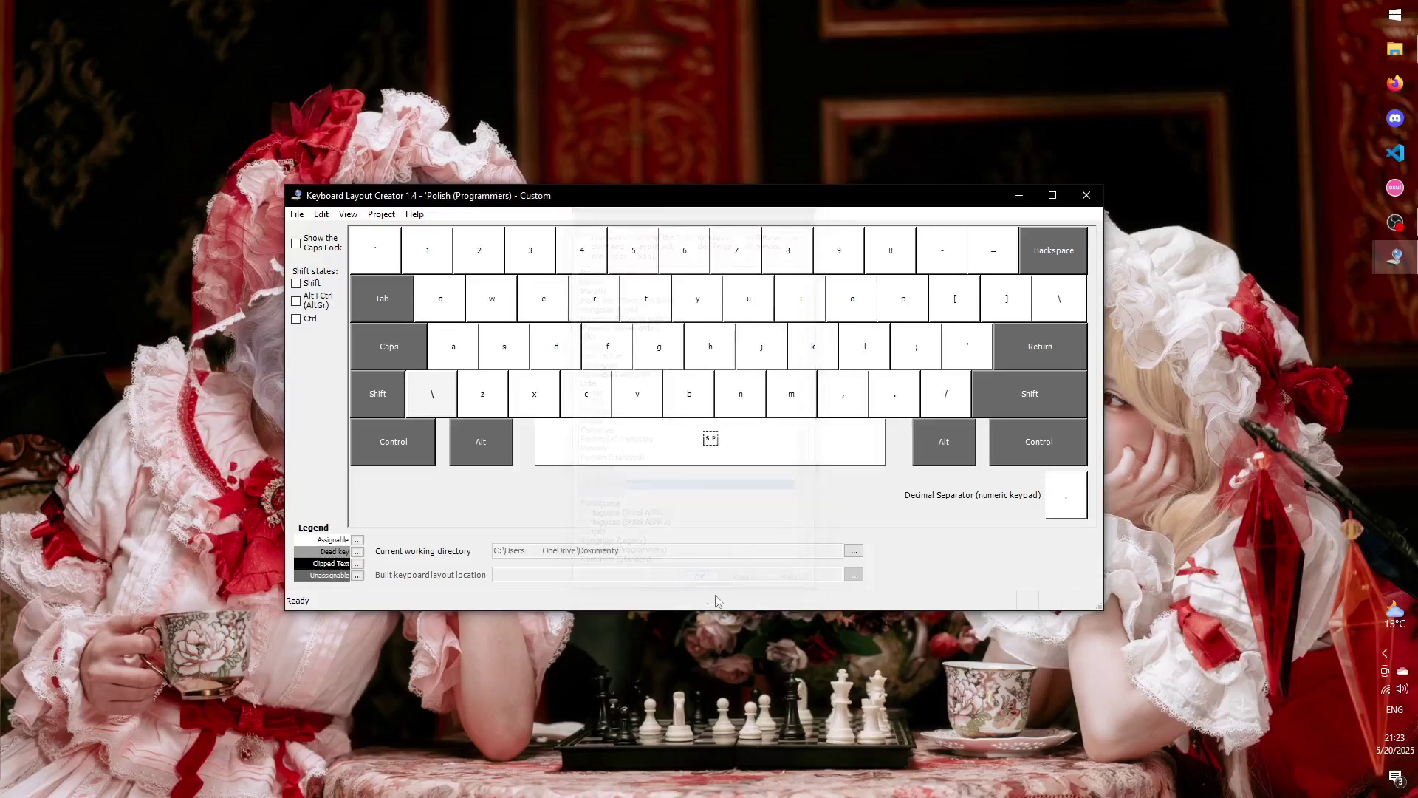
left_click(297, 301)
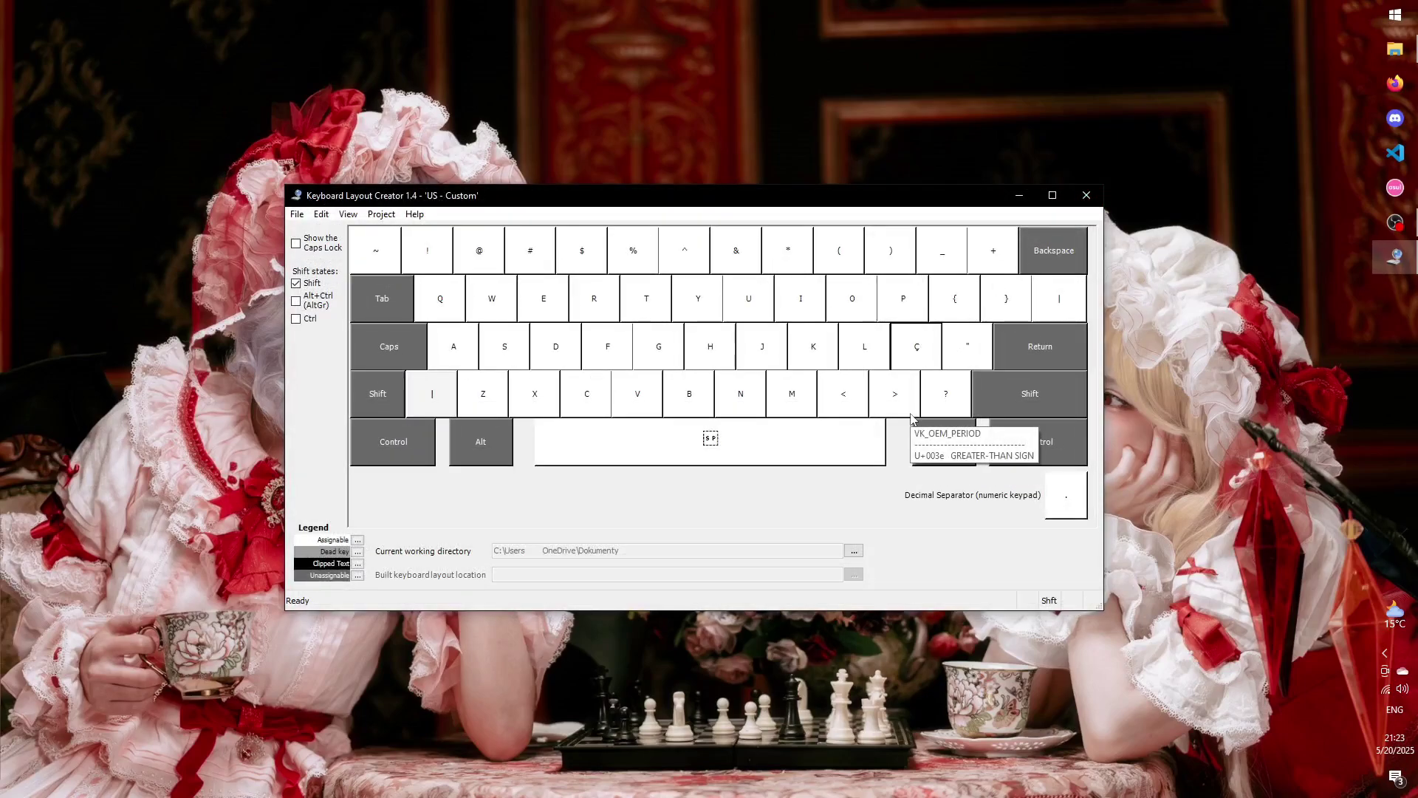
left_click(310, 285)
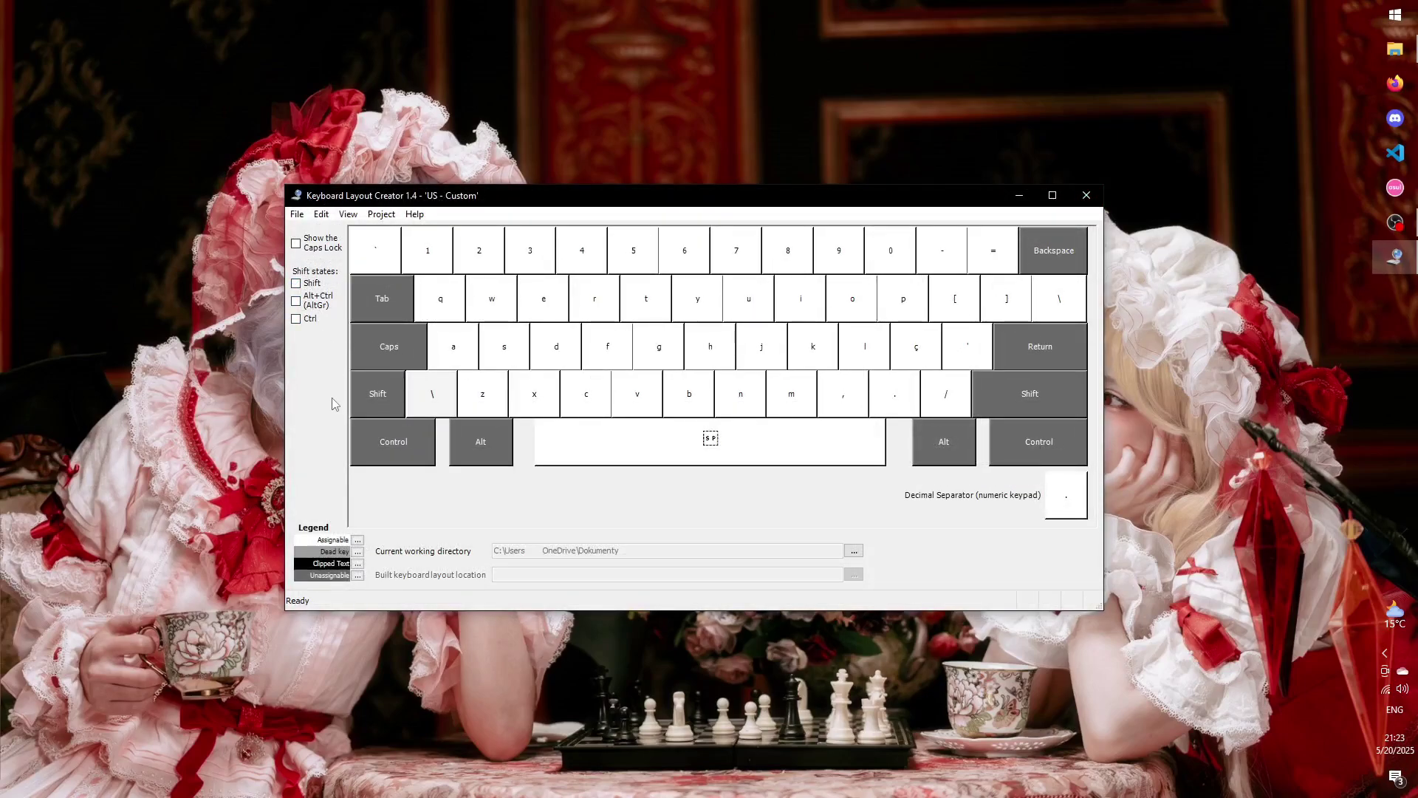
- Give A, E, Y, U, I, O the AltGr characters ä, ë, ÿ, ü, ï, ö
left_click(297, 303)
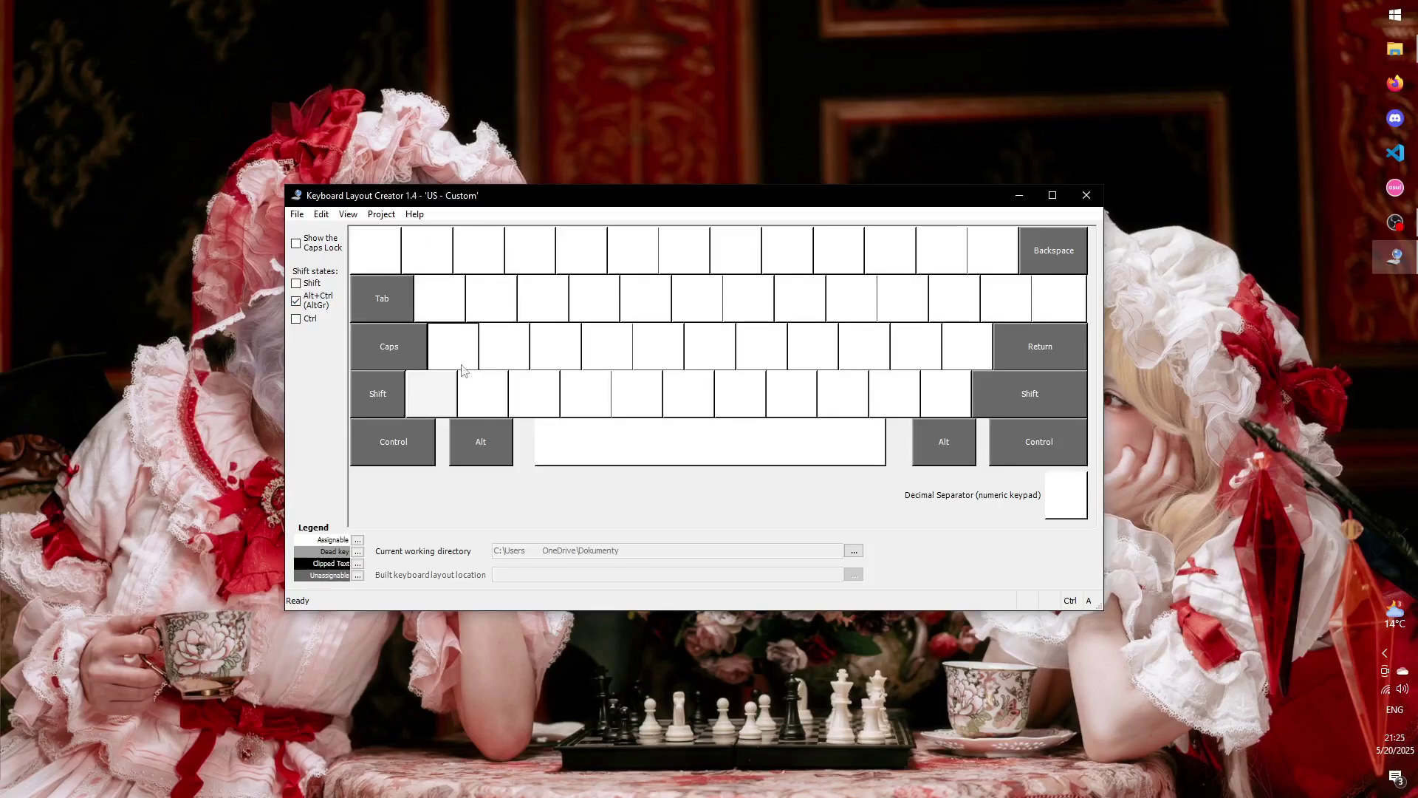
left_click(462, 365)
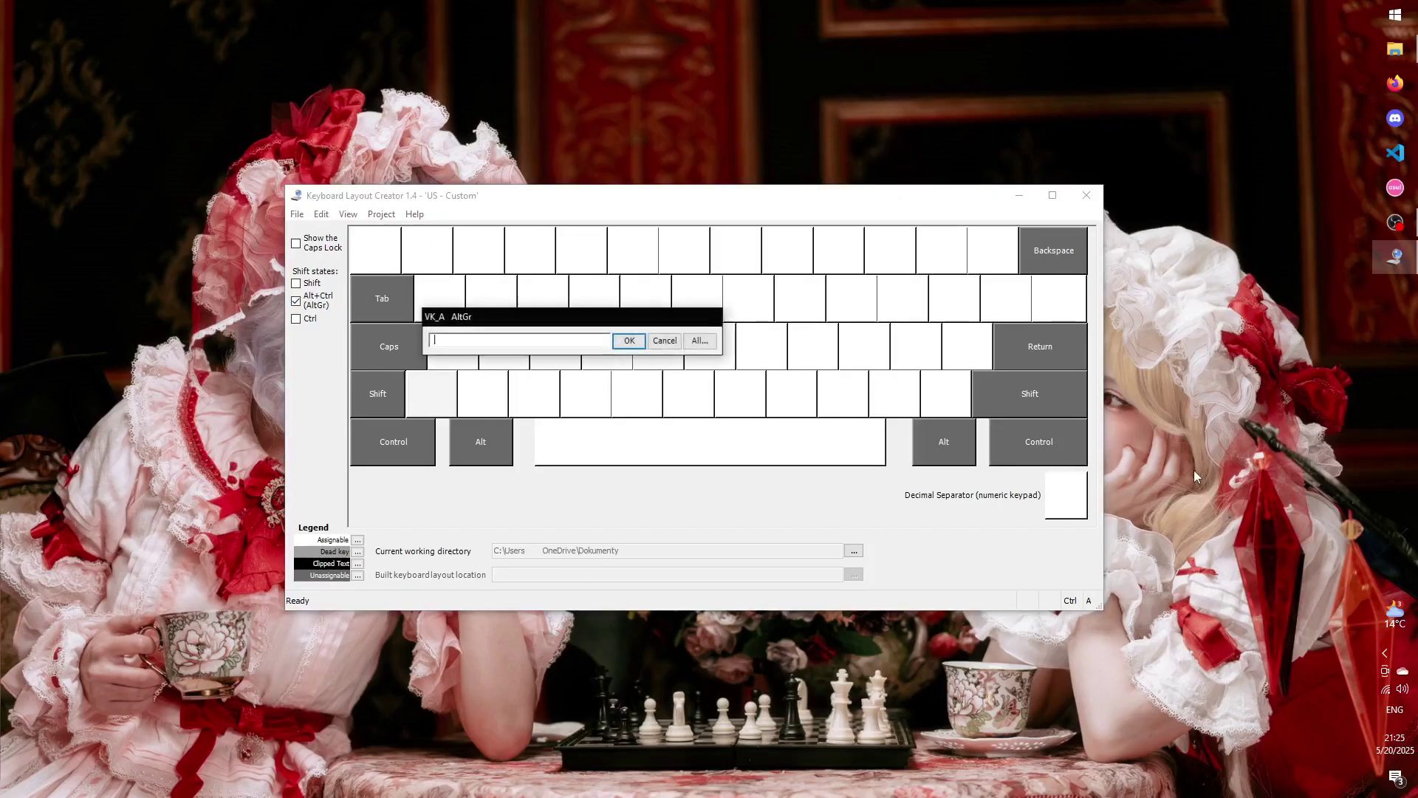
left_click(630, 340)
left_click(538, 298)
type("ë")
key("Return")
left_click(710, 299)
type("ÿ")
key("Return")
left_click(764, 298)
type("ü")
key("Return")
left_click(814, 305)
type("ï")
key("Return")
left_click(851, 310)
type("ö")
key("Return")
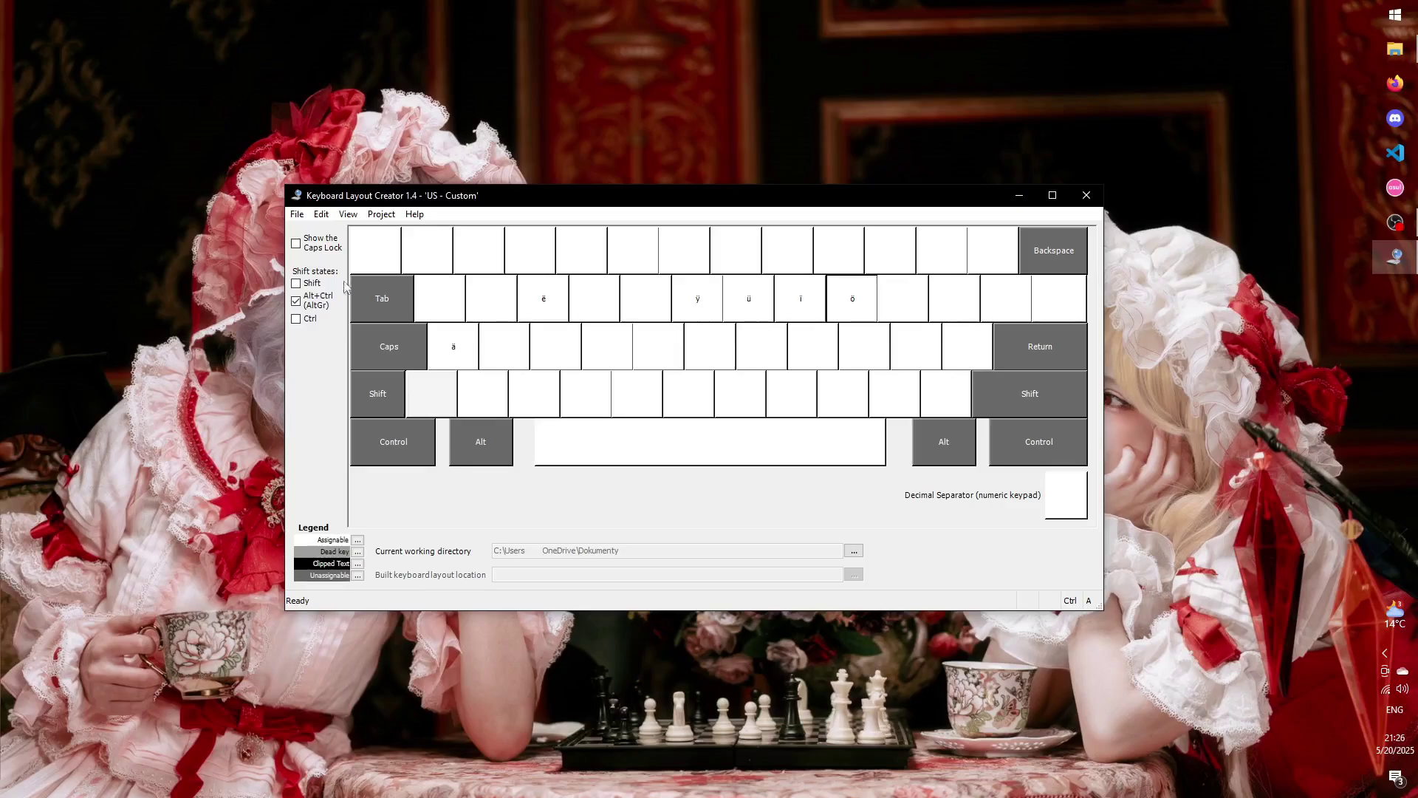
- Give A, E, Y, U, I, O the Shift+AltGr capitals Ä, Ë, Ÿ, Ü, Ï, Ö
left_click(305, 283)
left_click(453, 347)
type("Ä")
key("Return")
left_click(542, 300)
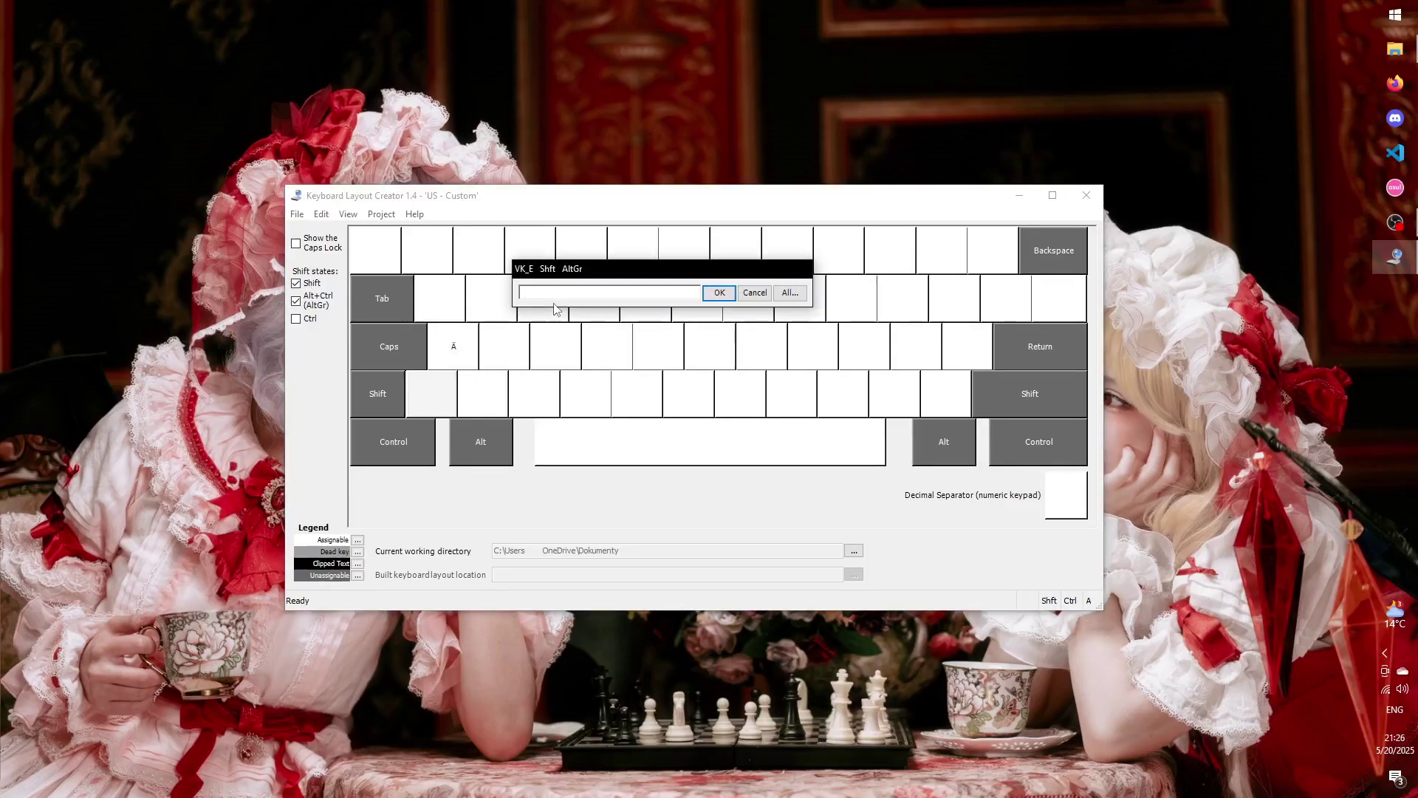
type("Ë")
key("Return")
left_click(697, 301)
type("Ÿ")
key("Return")
left_click(746, 300)
type("Ü")
key("Return")
left_click(798, 300)
type("Ï")
key("Return")
left_click(862, 301)
type("Ö")
key("Return")
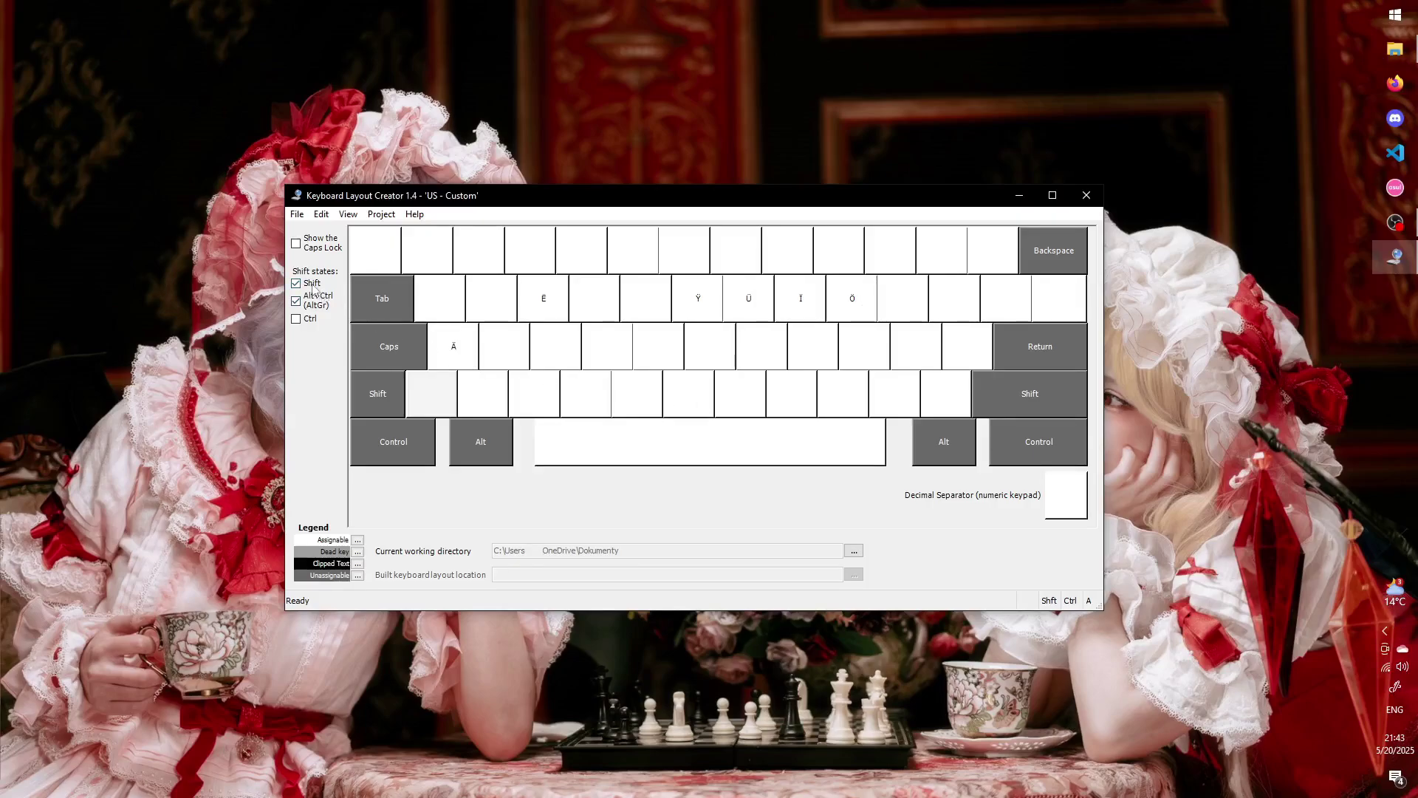
- Put the acute accent ´ on the semicolon key's AltGr level and make VK_OEM_1 a dead key
left_click(296, 283)
left_click(916, 344)
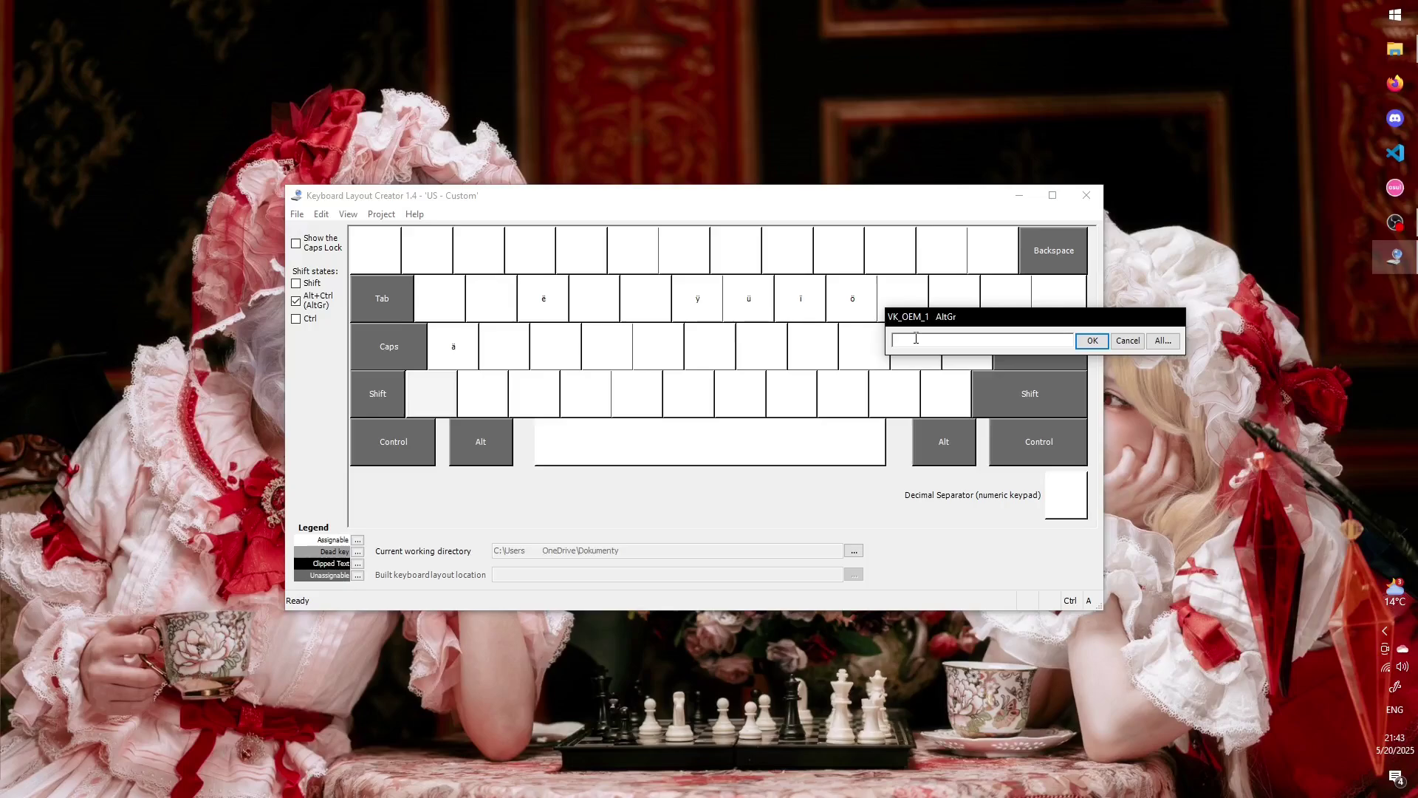
type("´")
key("Return")
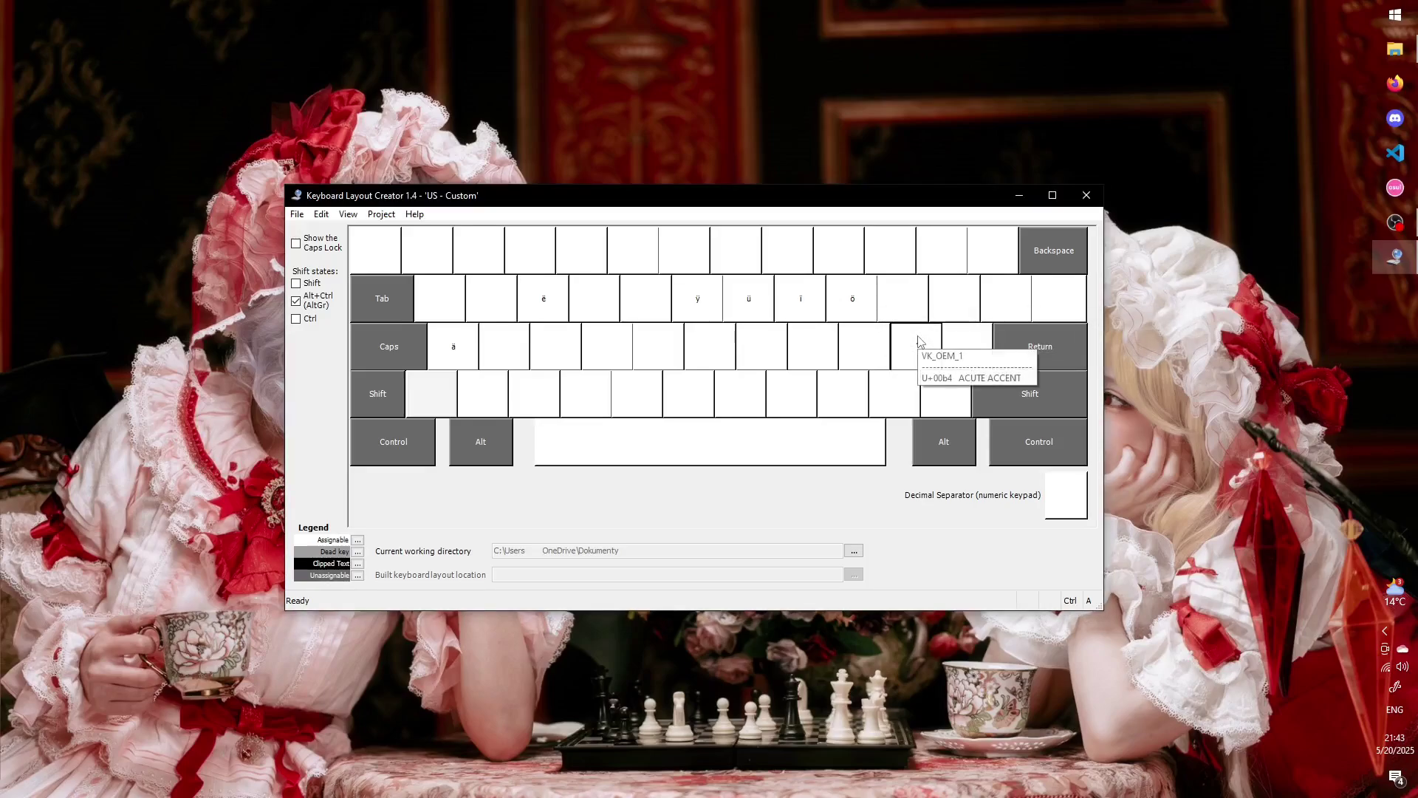
right_click(915, 353)
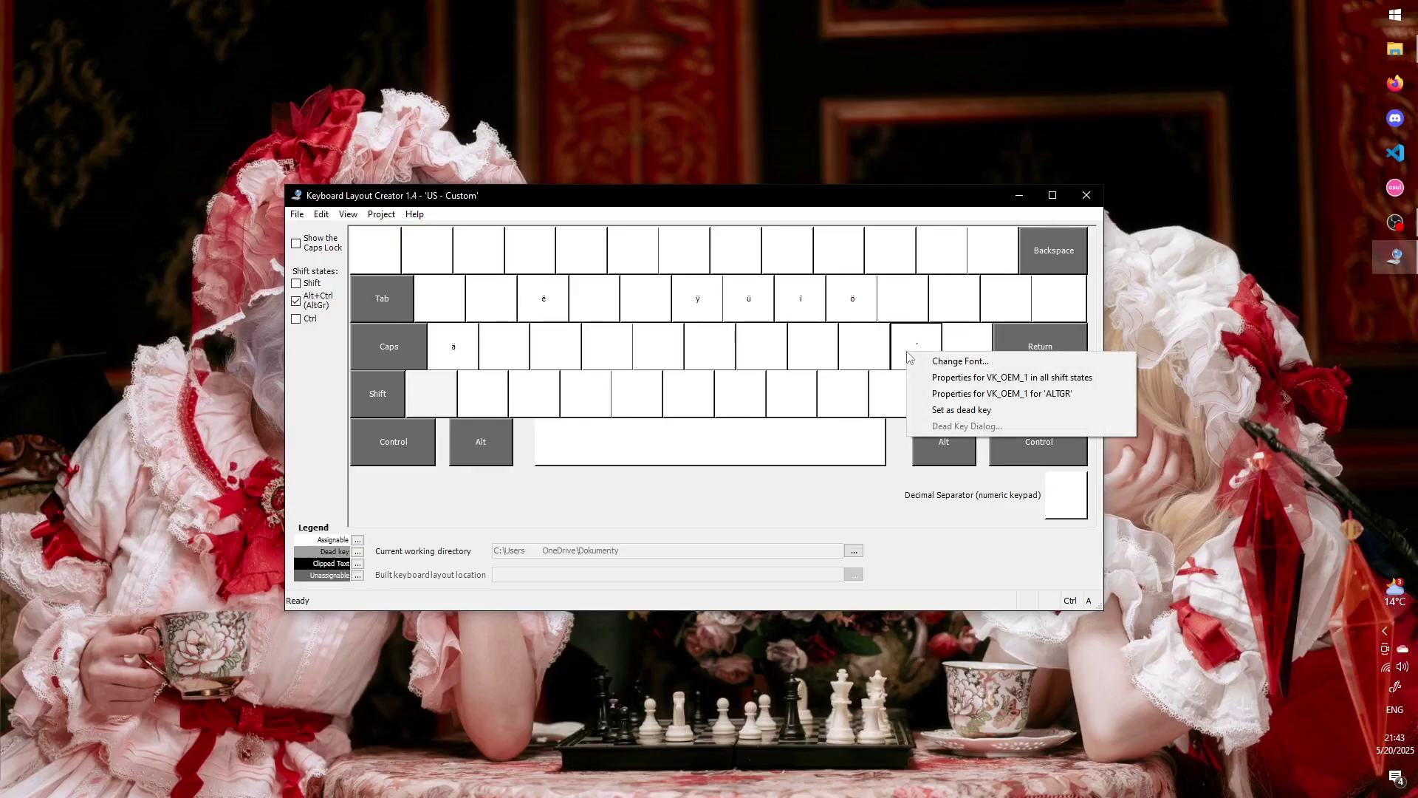
left_click(968, 409)
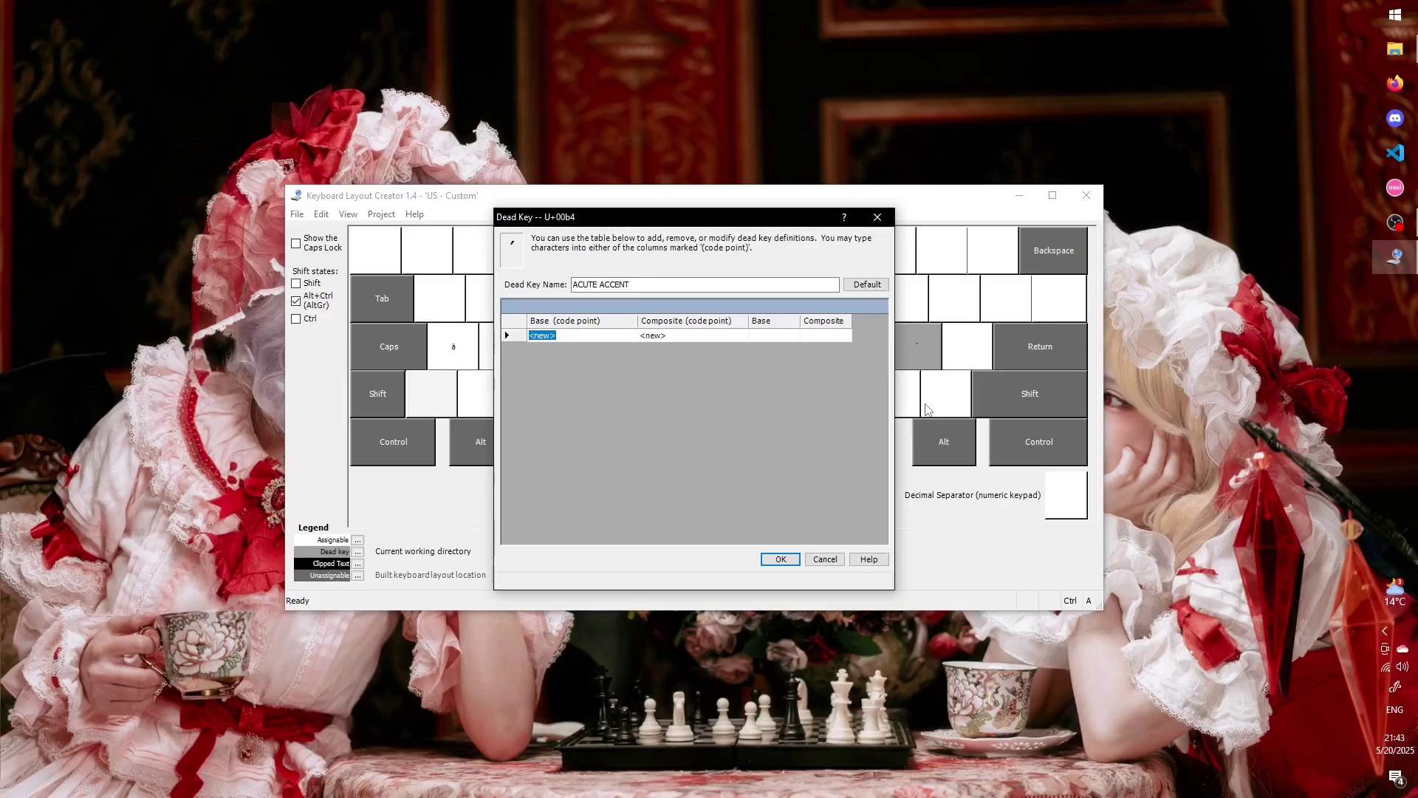
- Add lowercase acute mappings a→á, e→é, i→í, o→ó, u→ú, y→ý to the dead key table
type("a")
key("Tab")
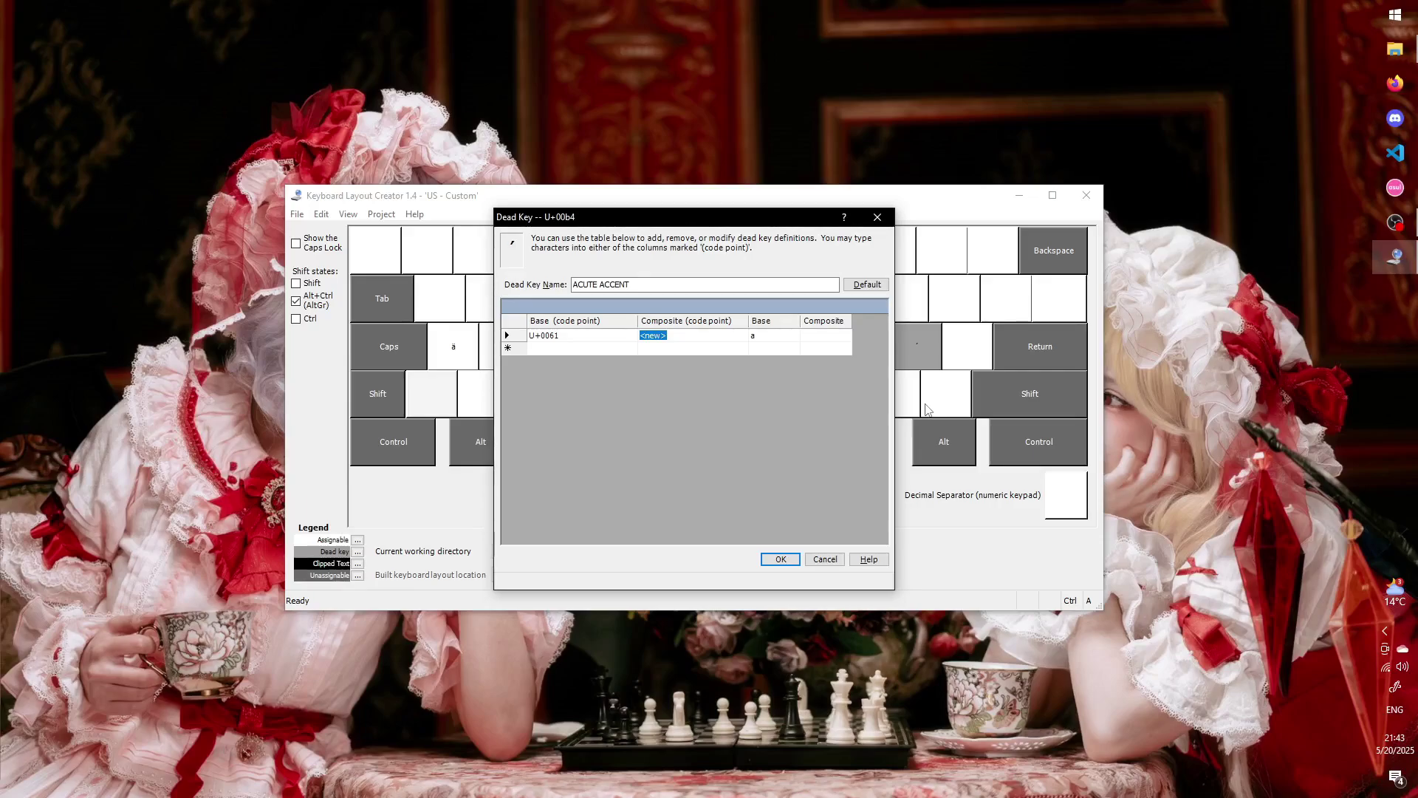
type("á")
key("Return")
key("shift+Tab")
type("e")
key("Tab")
type("é")
key("Tab")
type("i")
key("Tab")
type("í\to\tó\tu\tú\ty")
key("Tab")
type("ý")
key("Tab")
- Add capital mappings A→Á, E→É, I→Í, O→Ó, U→Ú, Y→Ý and confirm the table
type("A\tÁ\tE\tÉ\t")
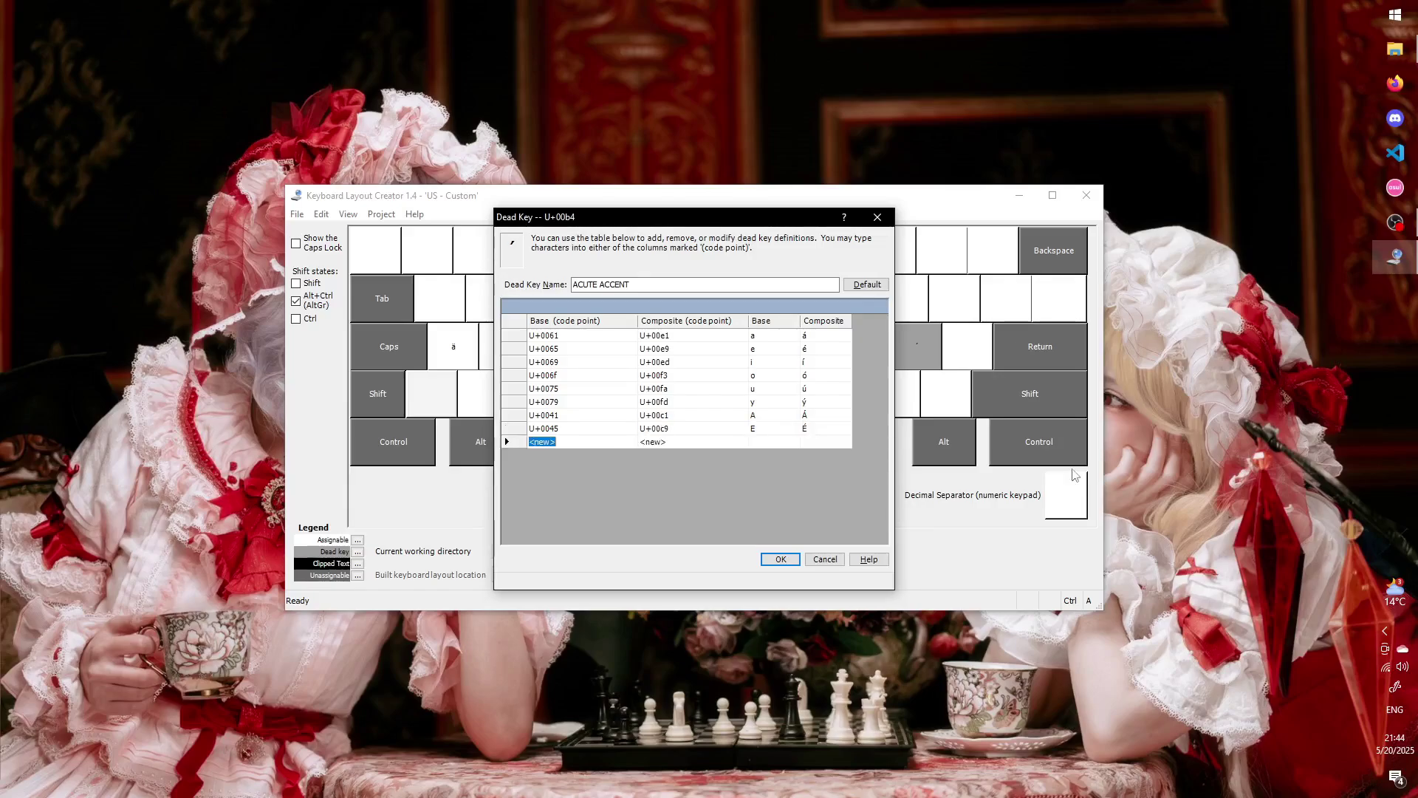
type("I\tÍ\tO\tÓ\tU\tÚ")
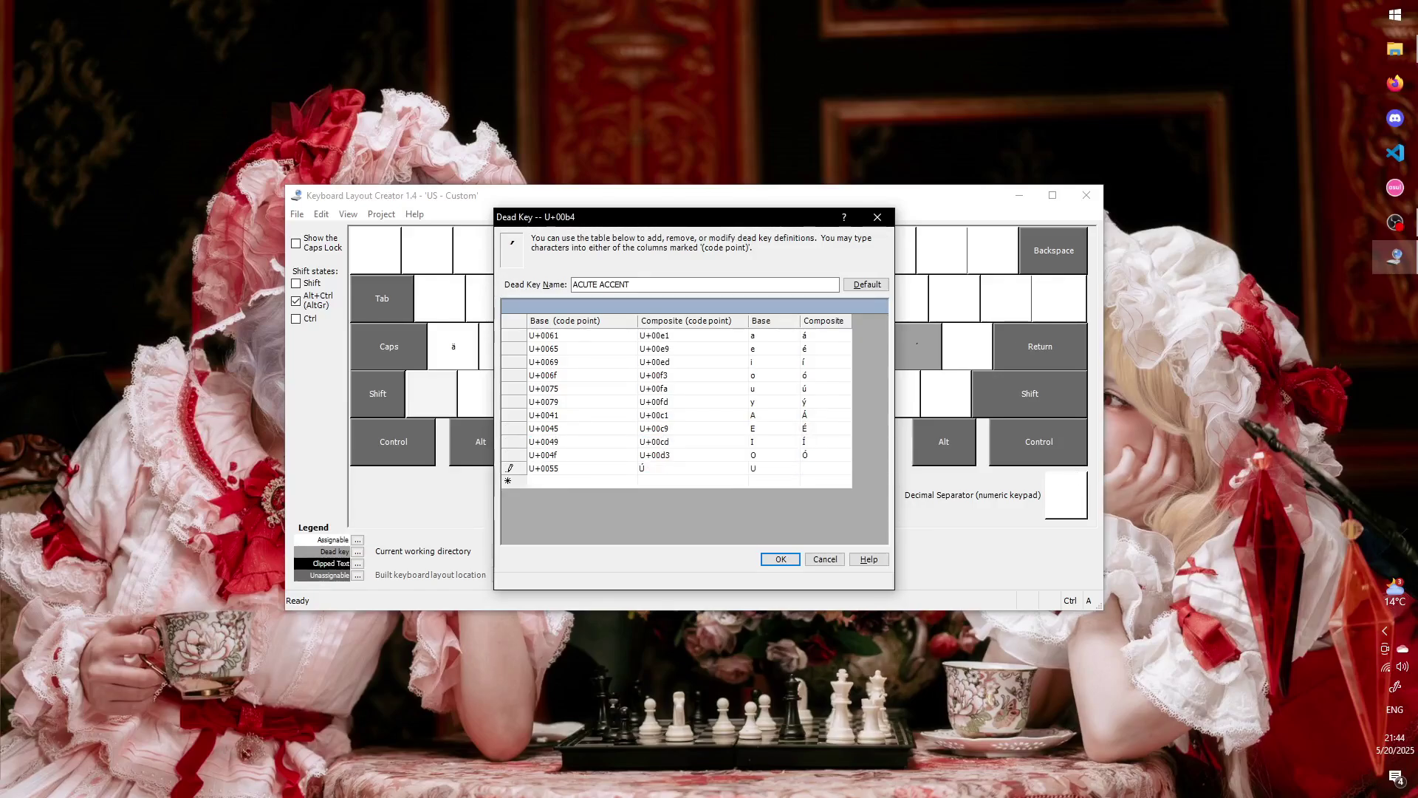
key("Tab")
type("Y\tÝ")
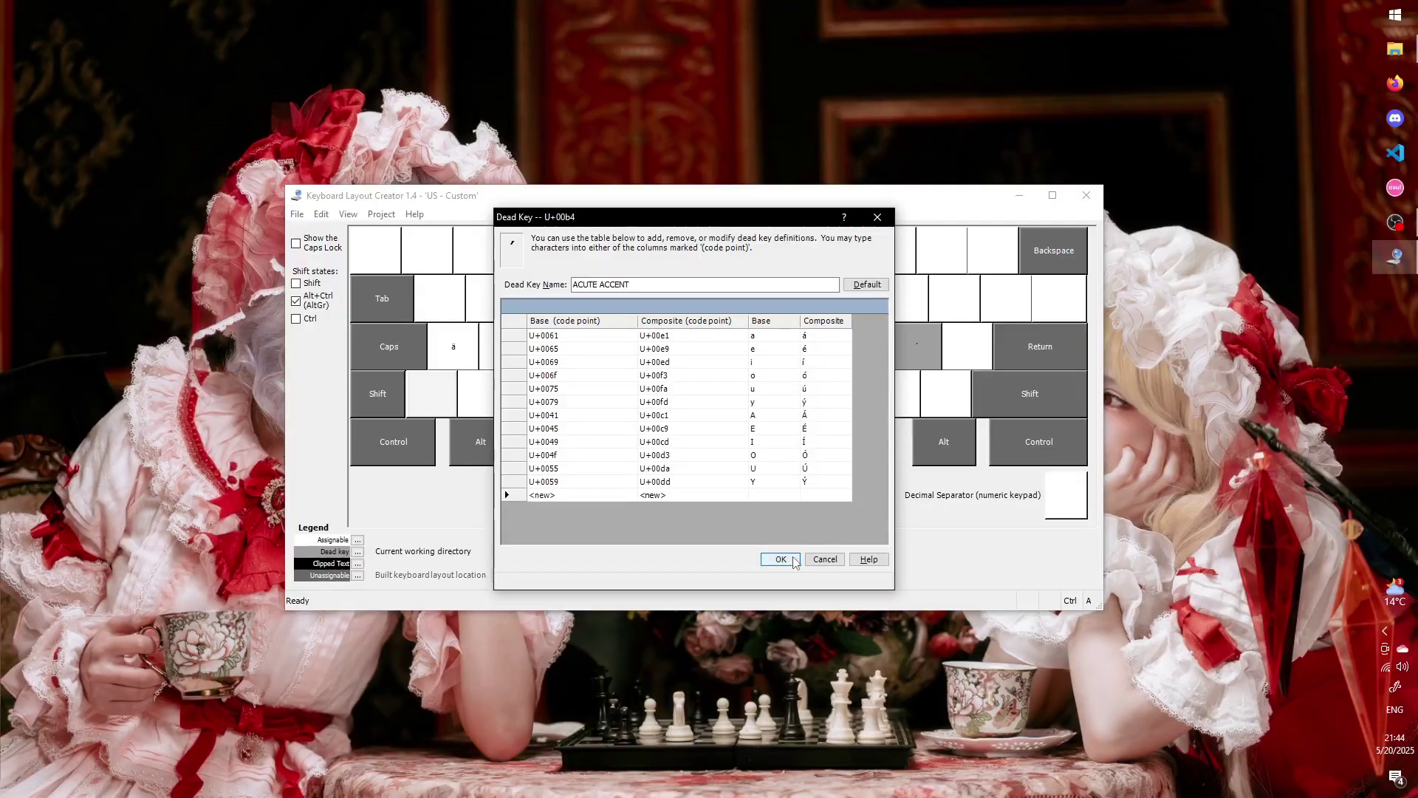
left_click(793, 560)
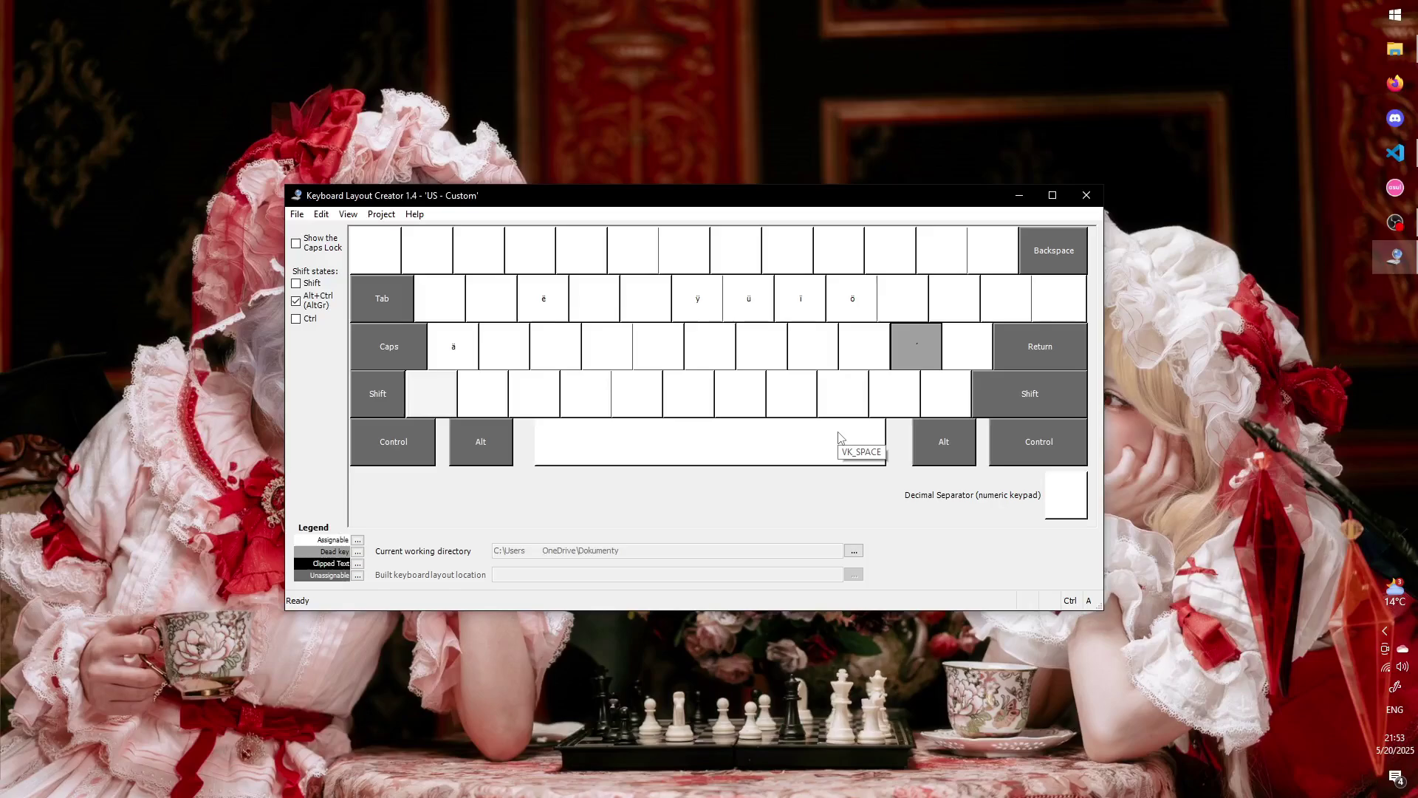
- Reopen the acute dead key table and add rows ü→ǘ and Ü→Ǘ
right_click(919, 353)
left_click(949, 424)
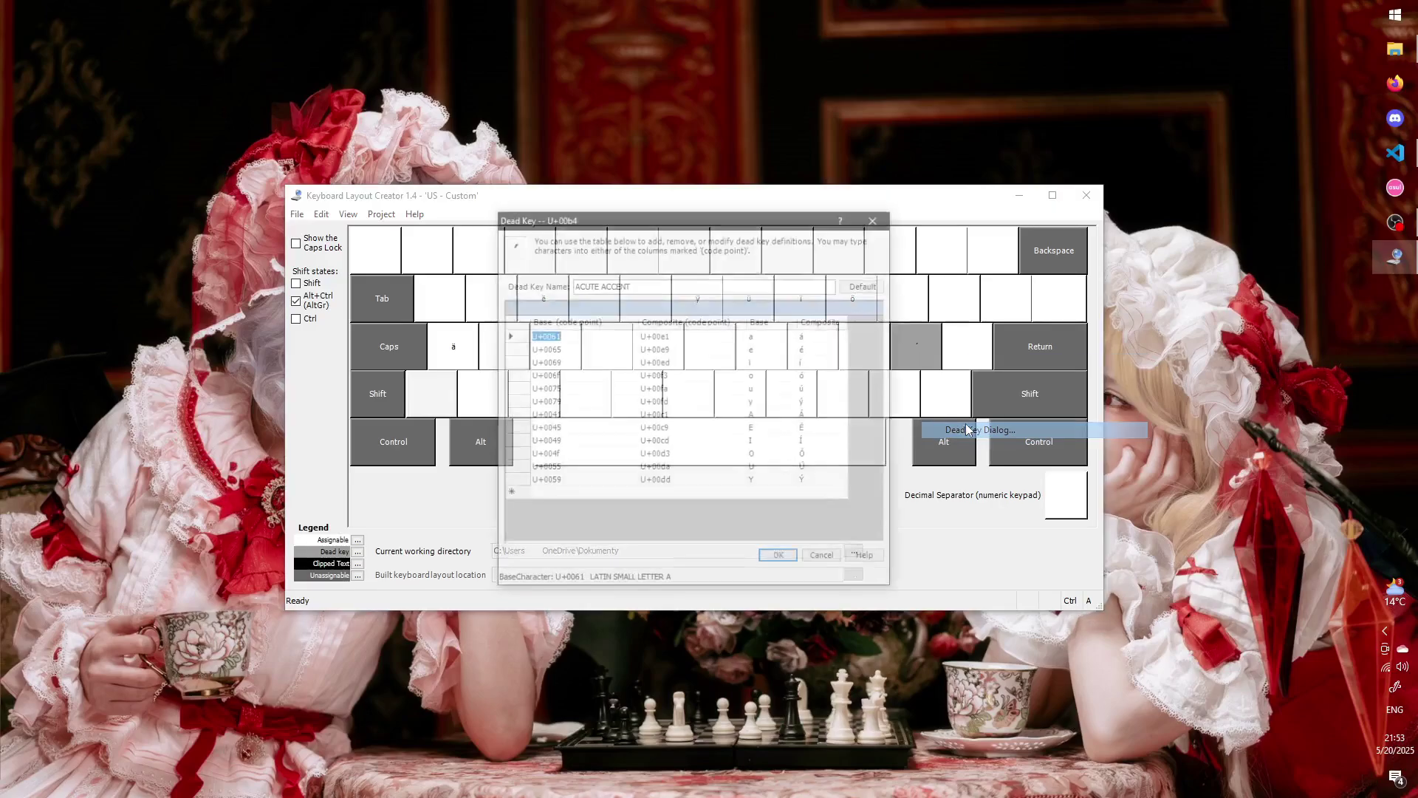
left_click(559, 494)
type("ü")
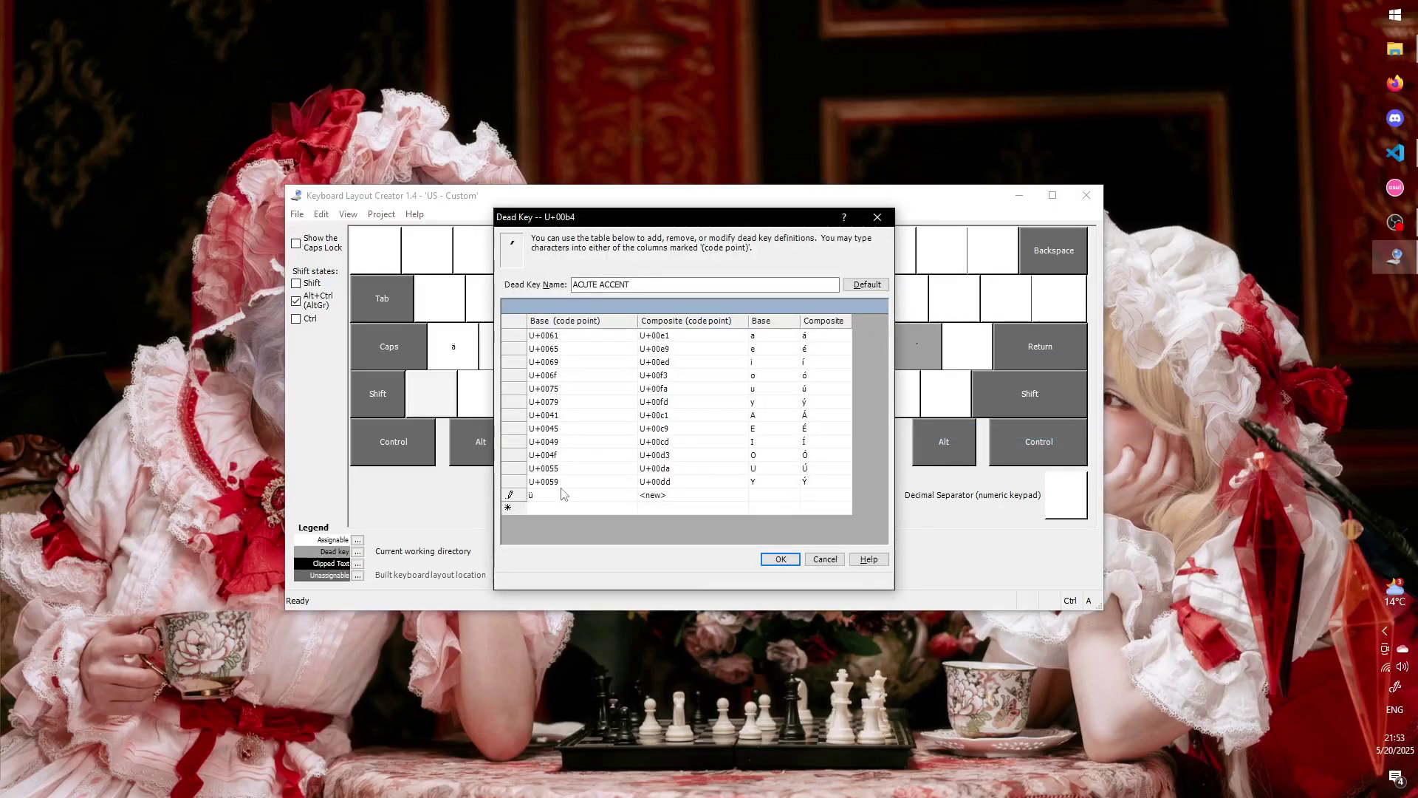
left_click(650, 495)
type("ǘ")
left_click(603, 508)
type("Ü")
left_click(660, 509)
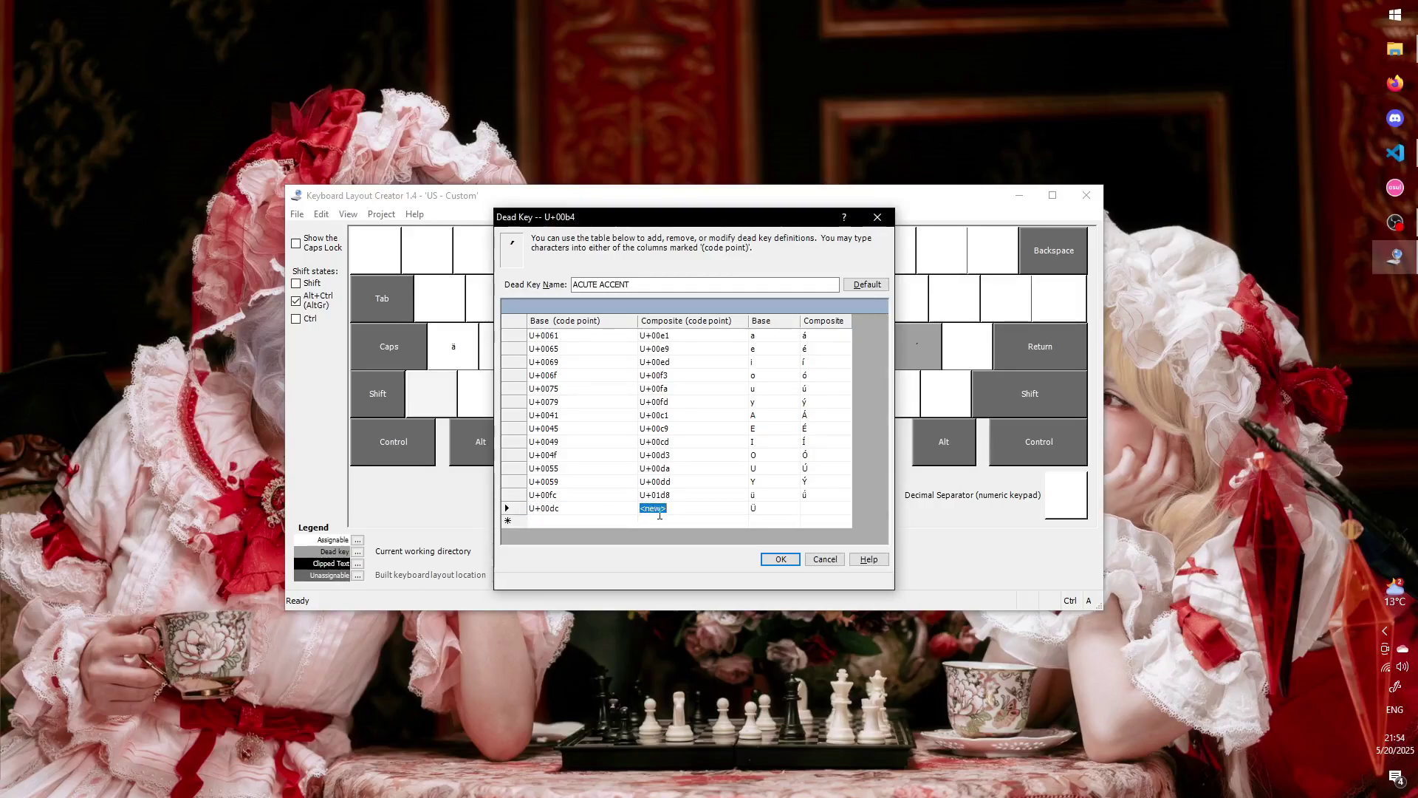
type("Ǘ")
left_click(605, 521)
left_click(775, 560)
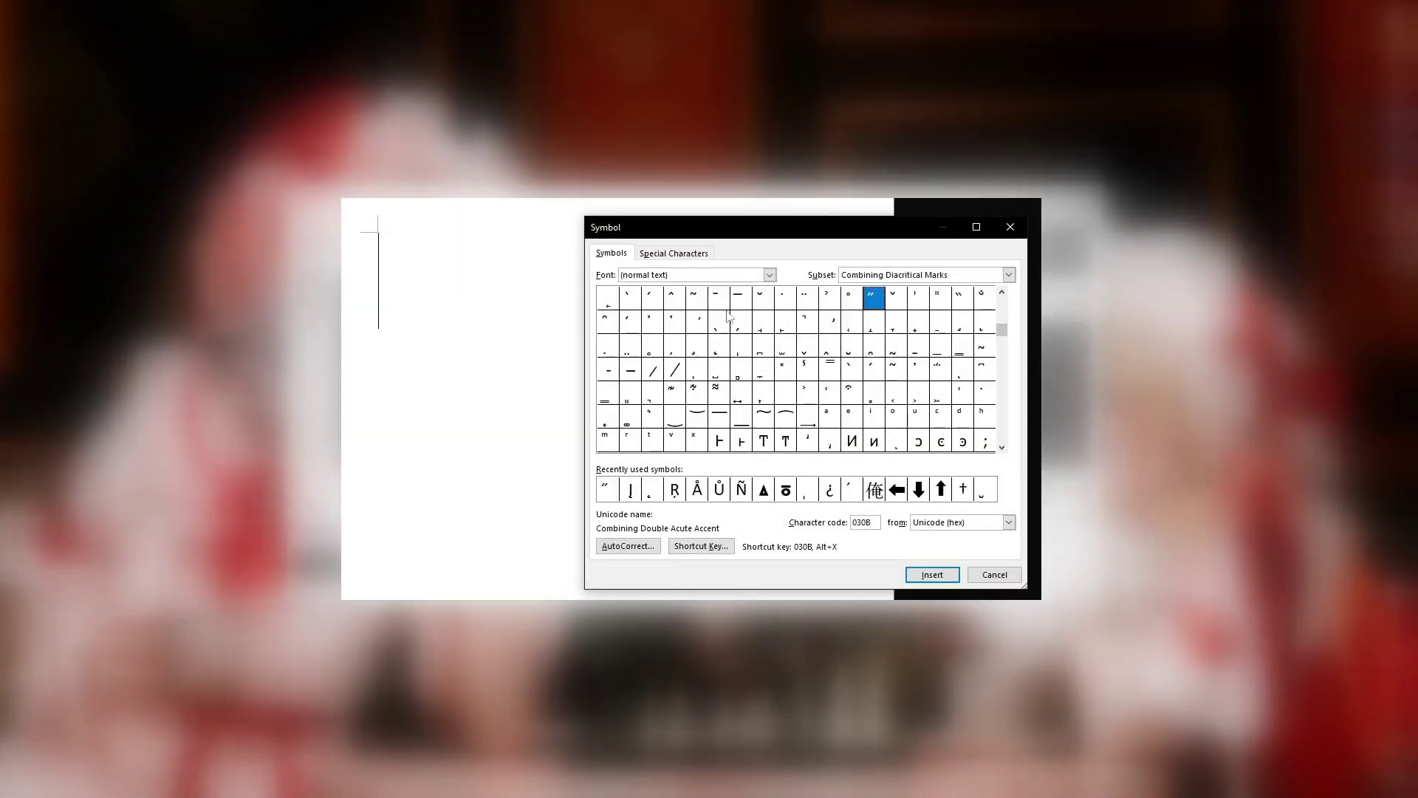
left_click(763, 298)
left_click(674, 322)
left_click(830, 321)
left_click(852, 303)
left_click(458, 310)
type("i")
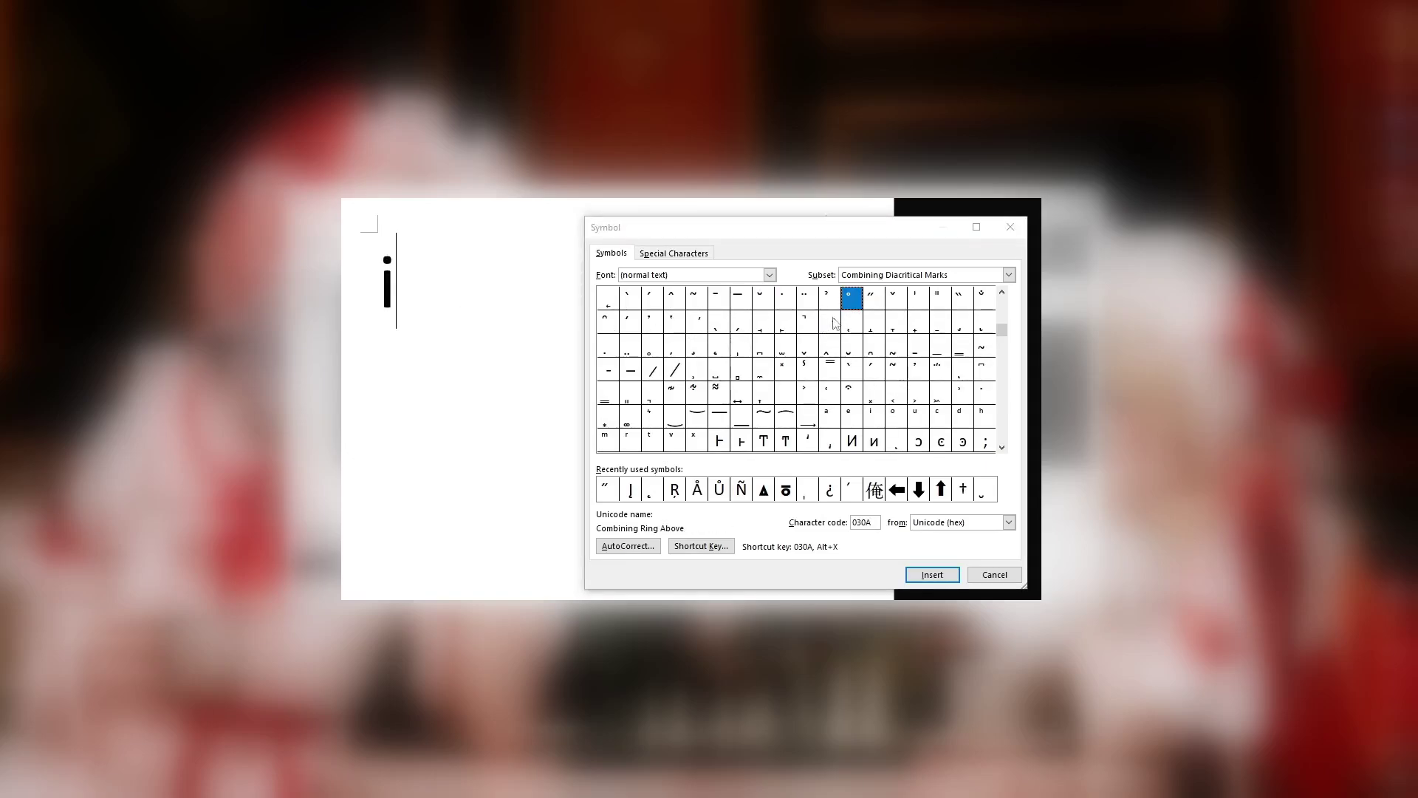
left_click(852, 303)
double_click(853, 304)
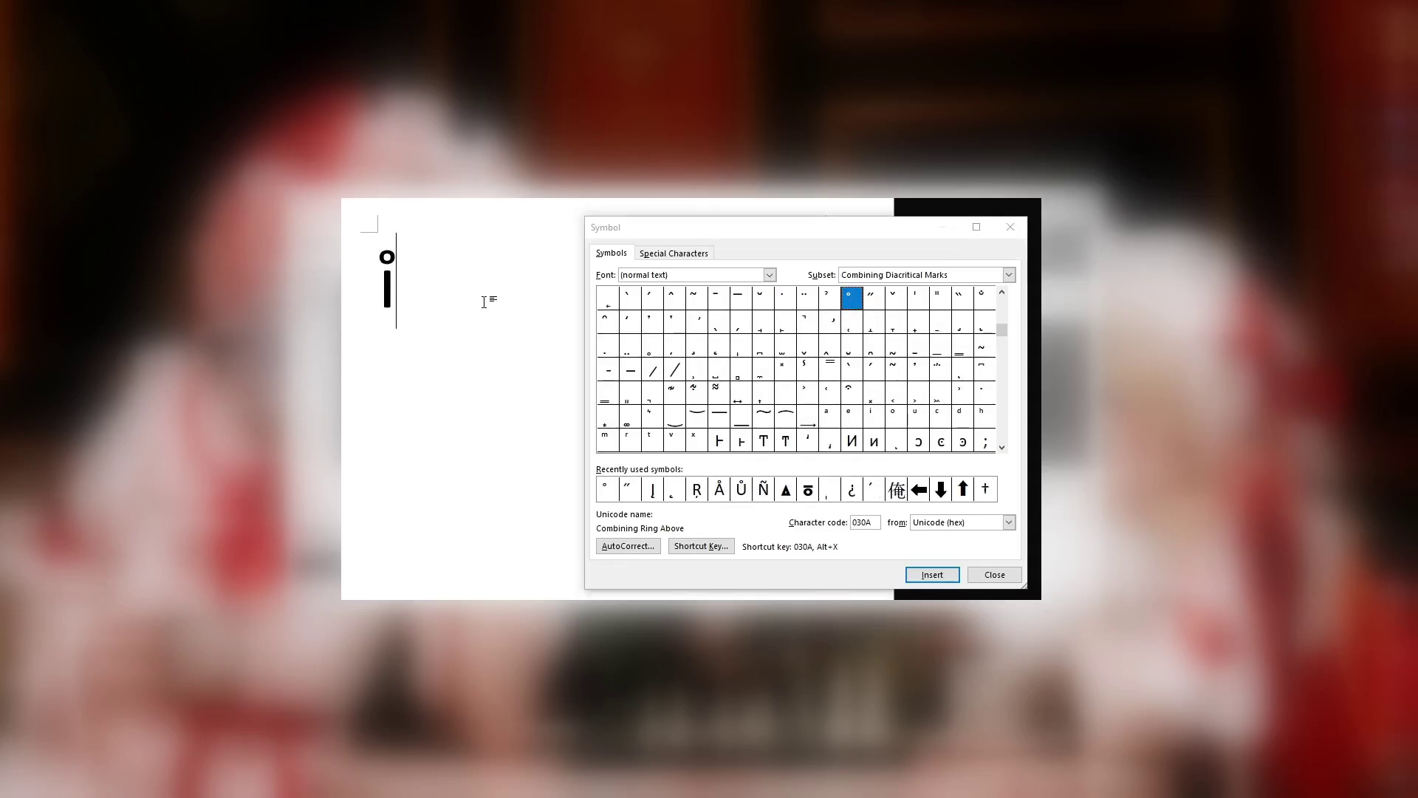
key("BackSpace")
left_click(900, 303)
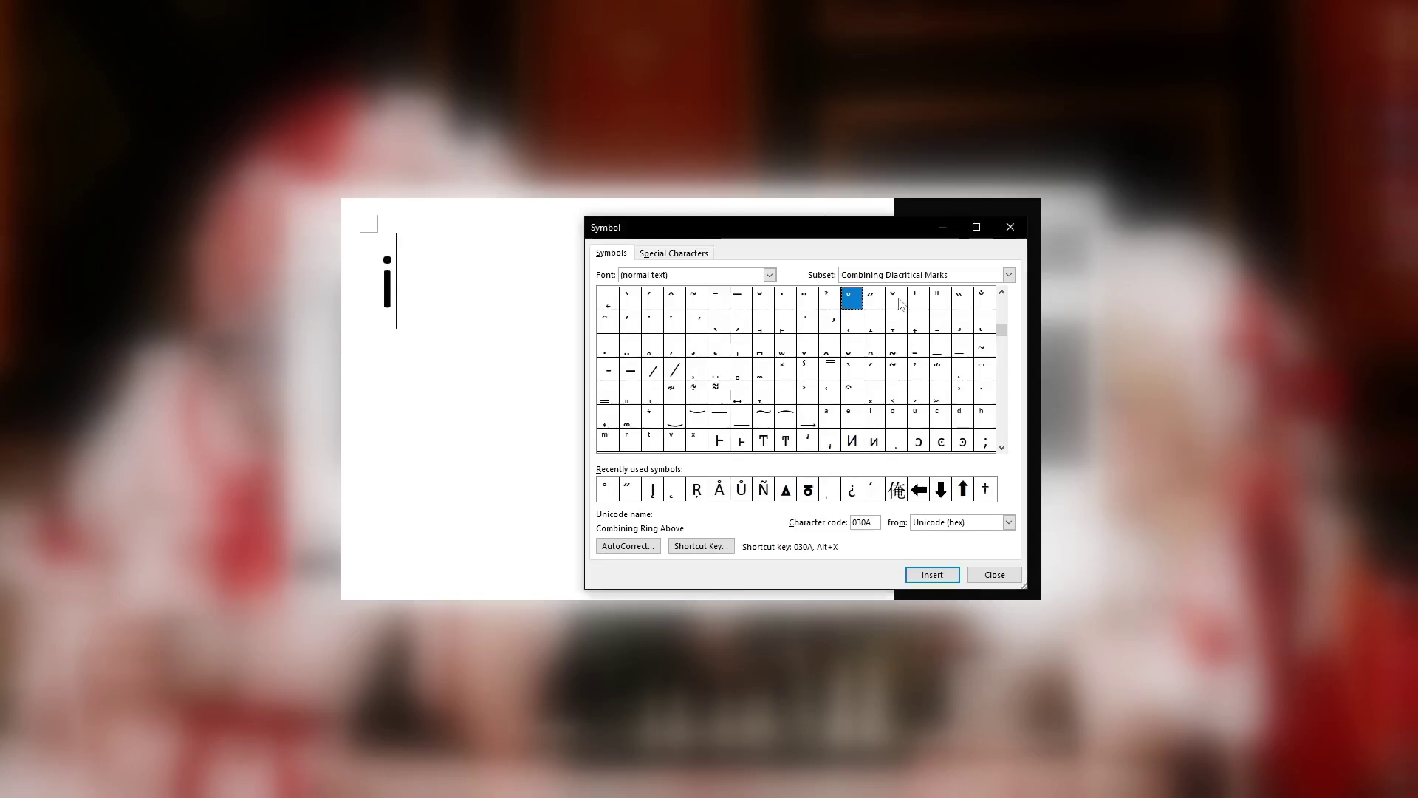
double_click(900, 303)
left_click(480, 306)
key("BackSpace")
left_click(874, 297)
double_click(874, 298)
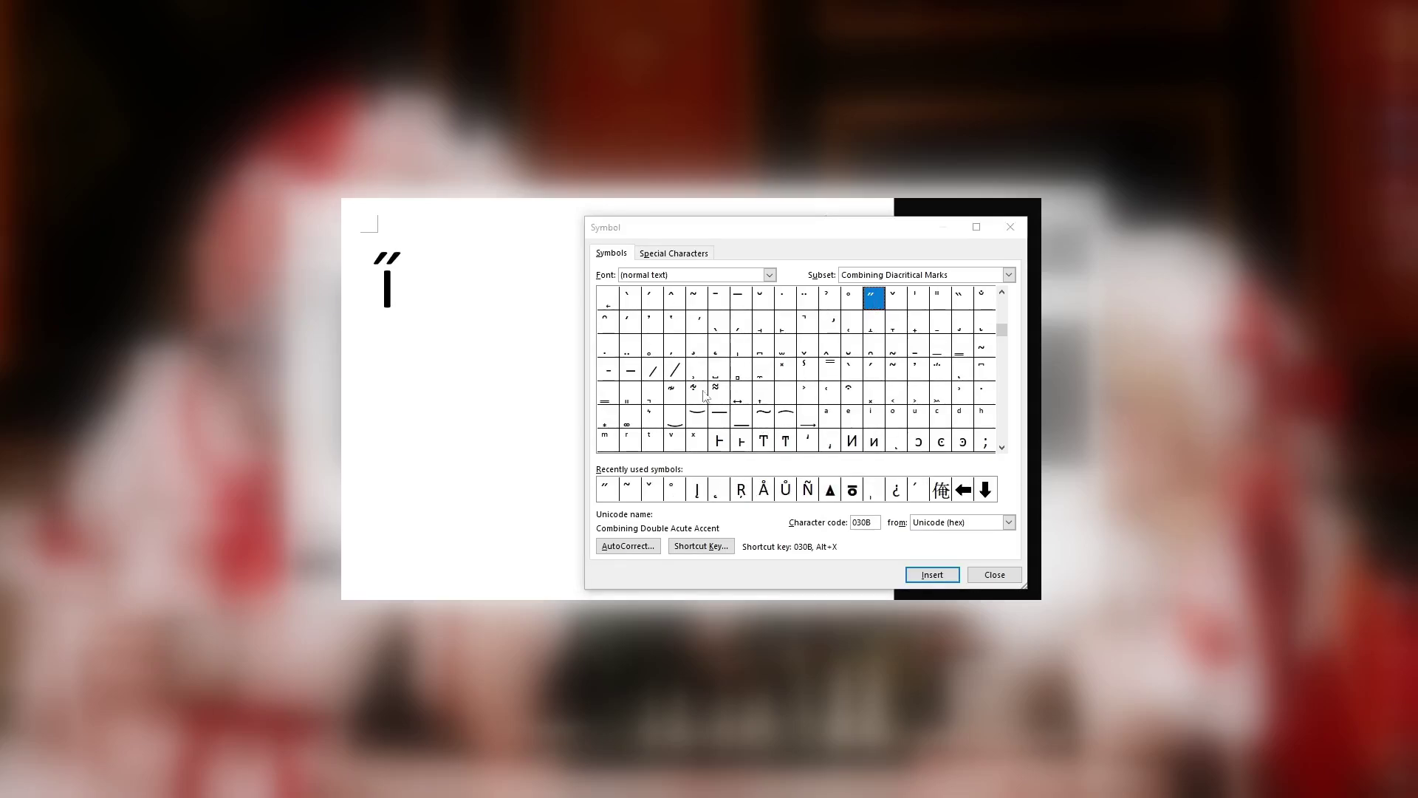
key("BackSpace")
key("BackSpace")
type("w")
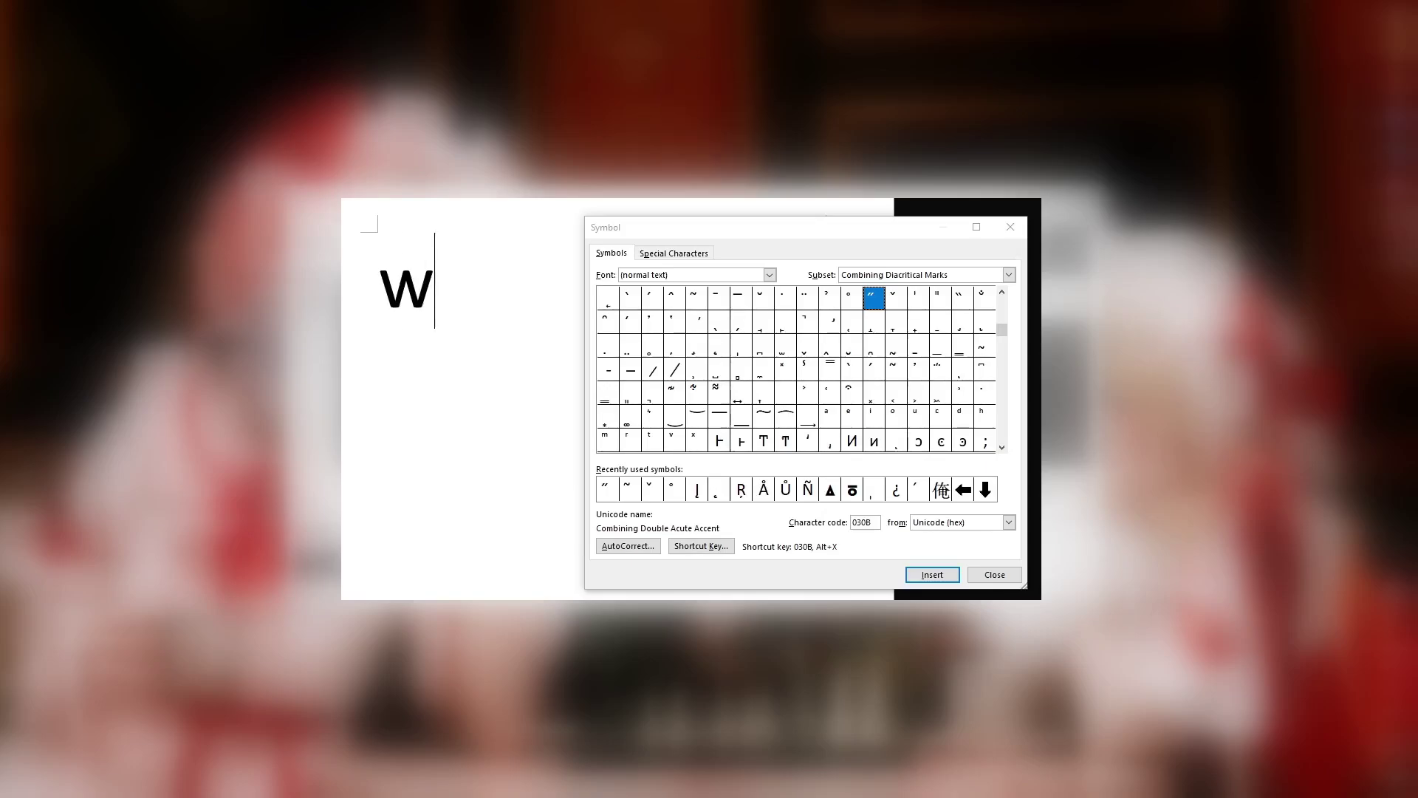
left_click(698, 301)
double_click(698, 302)
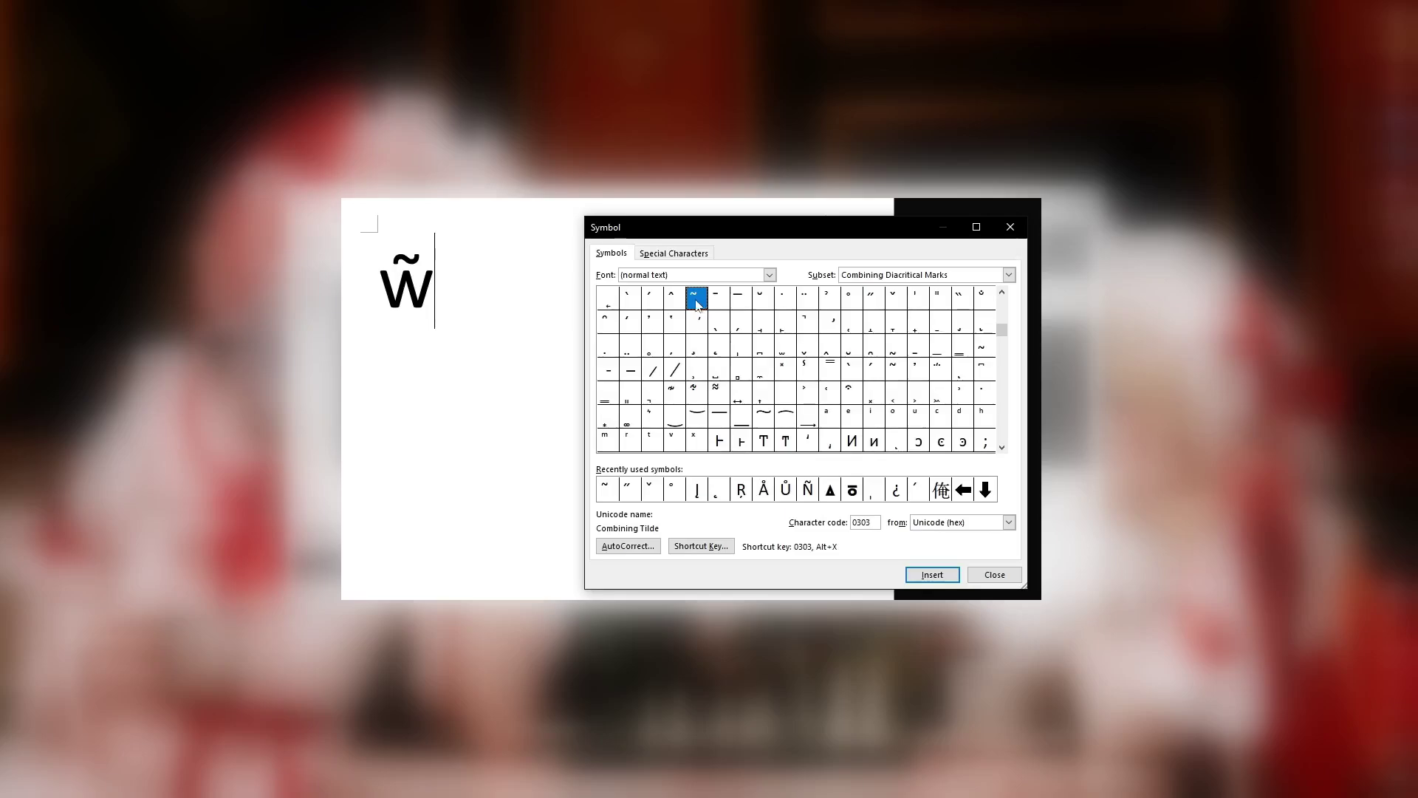
left_click(512, 299)
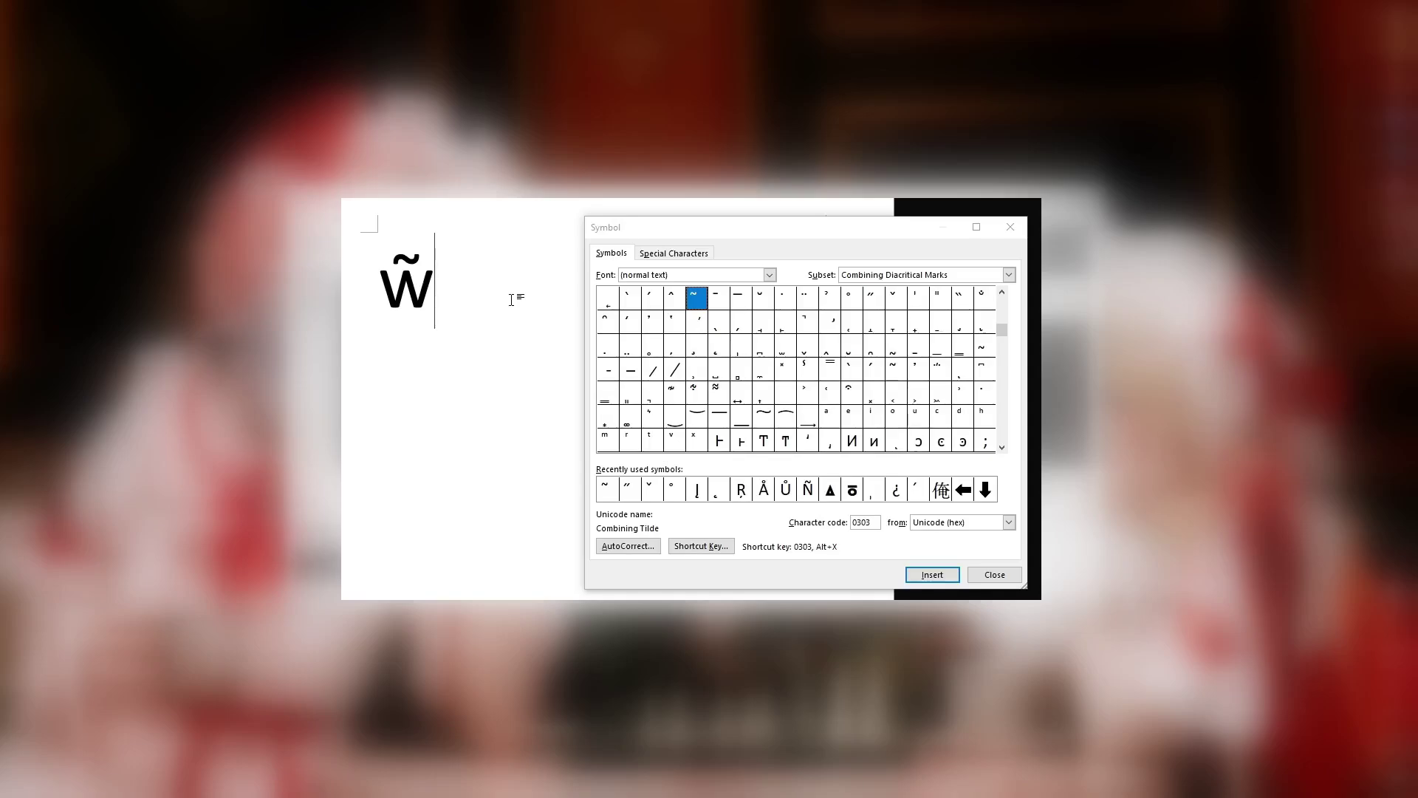
key("BackSpace")
key("BackSpace")
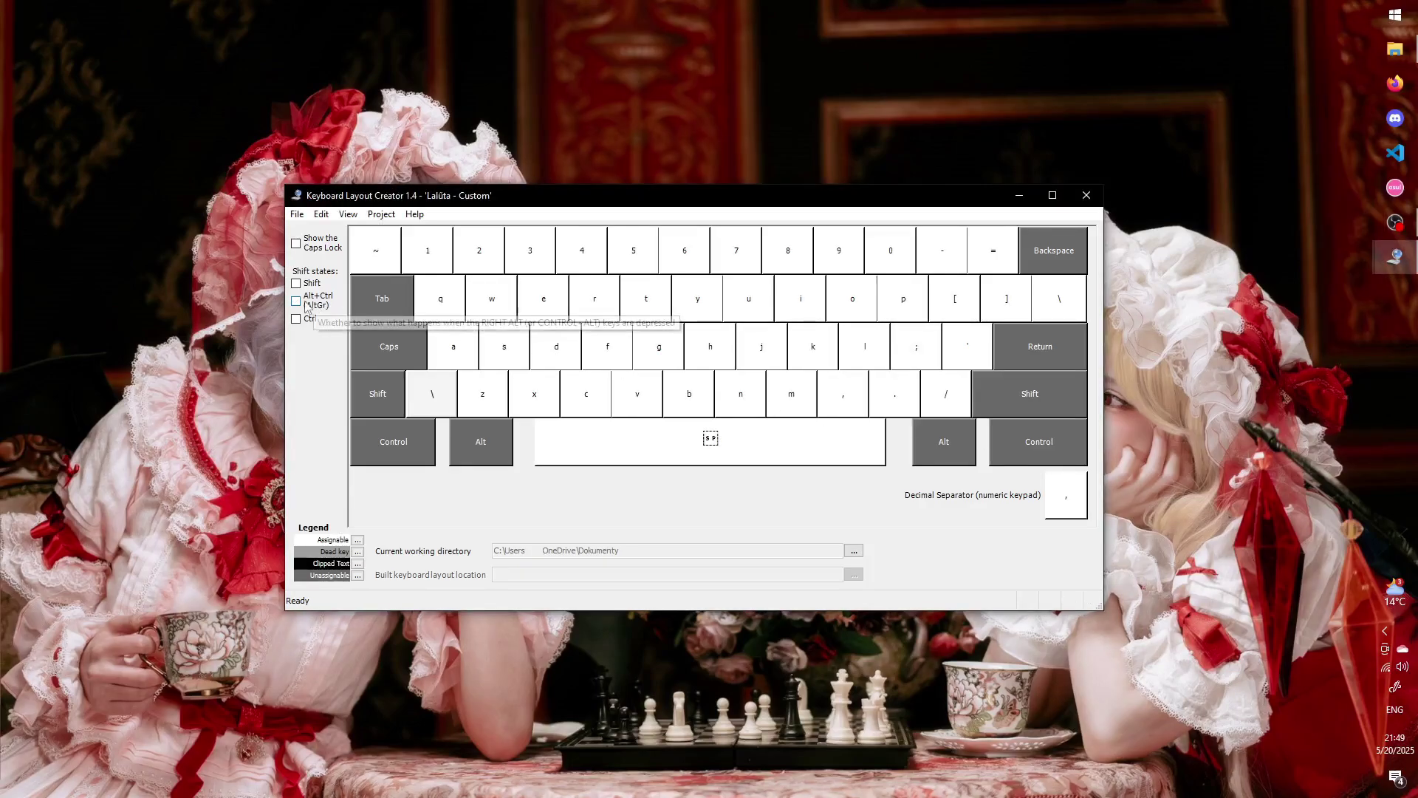
left_click(307, 307)
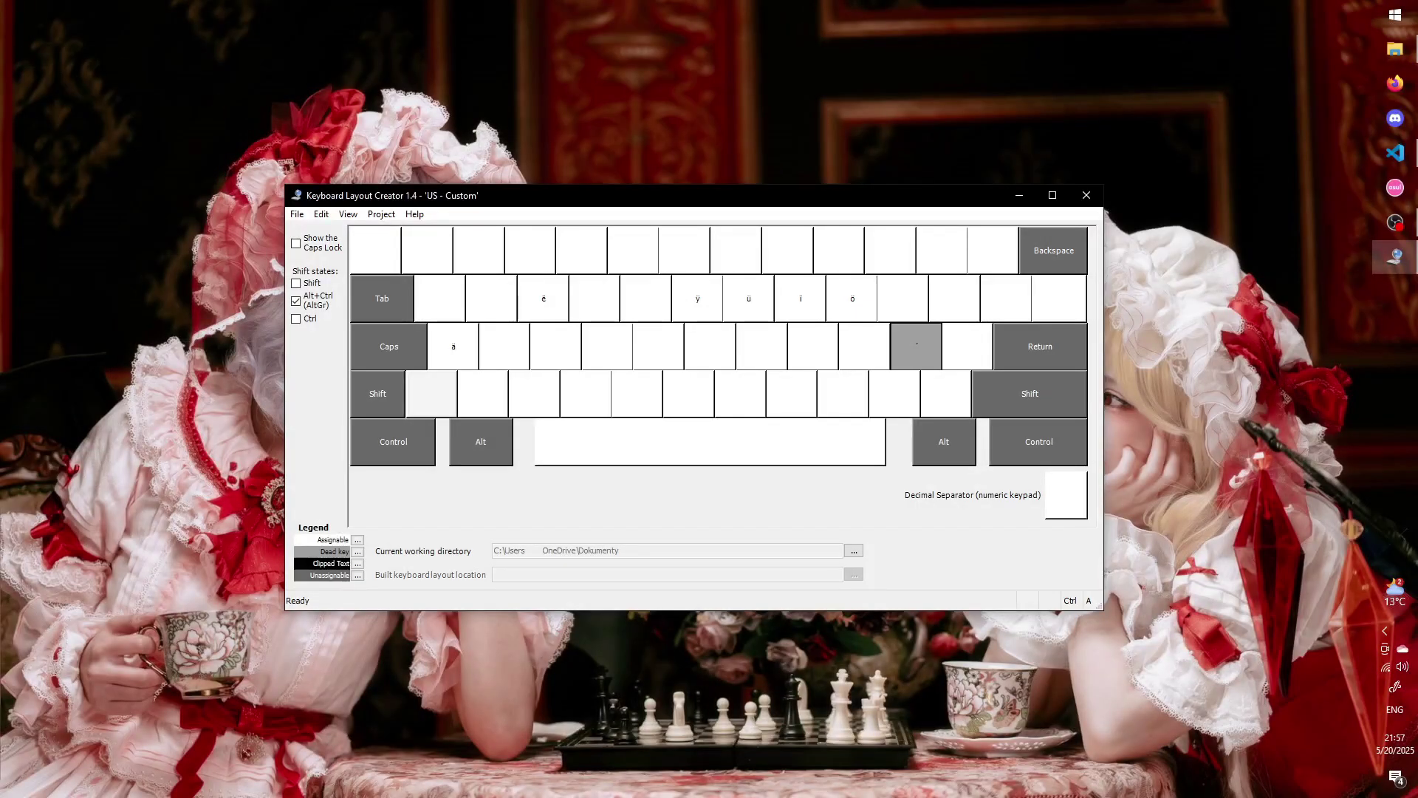
- In Project Properties, name the layout testL with description 'Test Layout'
left_click(389, 217)
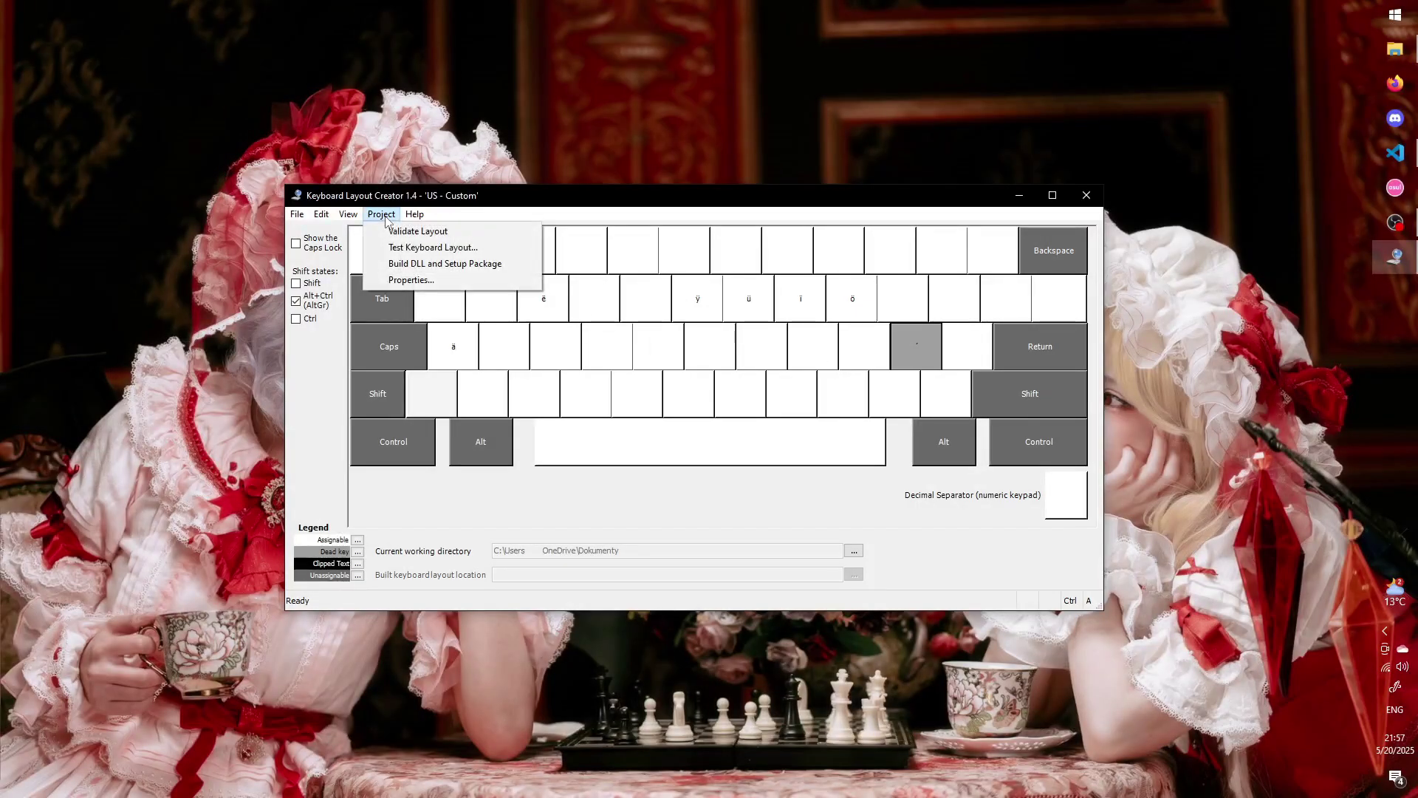
left_click(410, 280)
type("testL")
key("Tab")
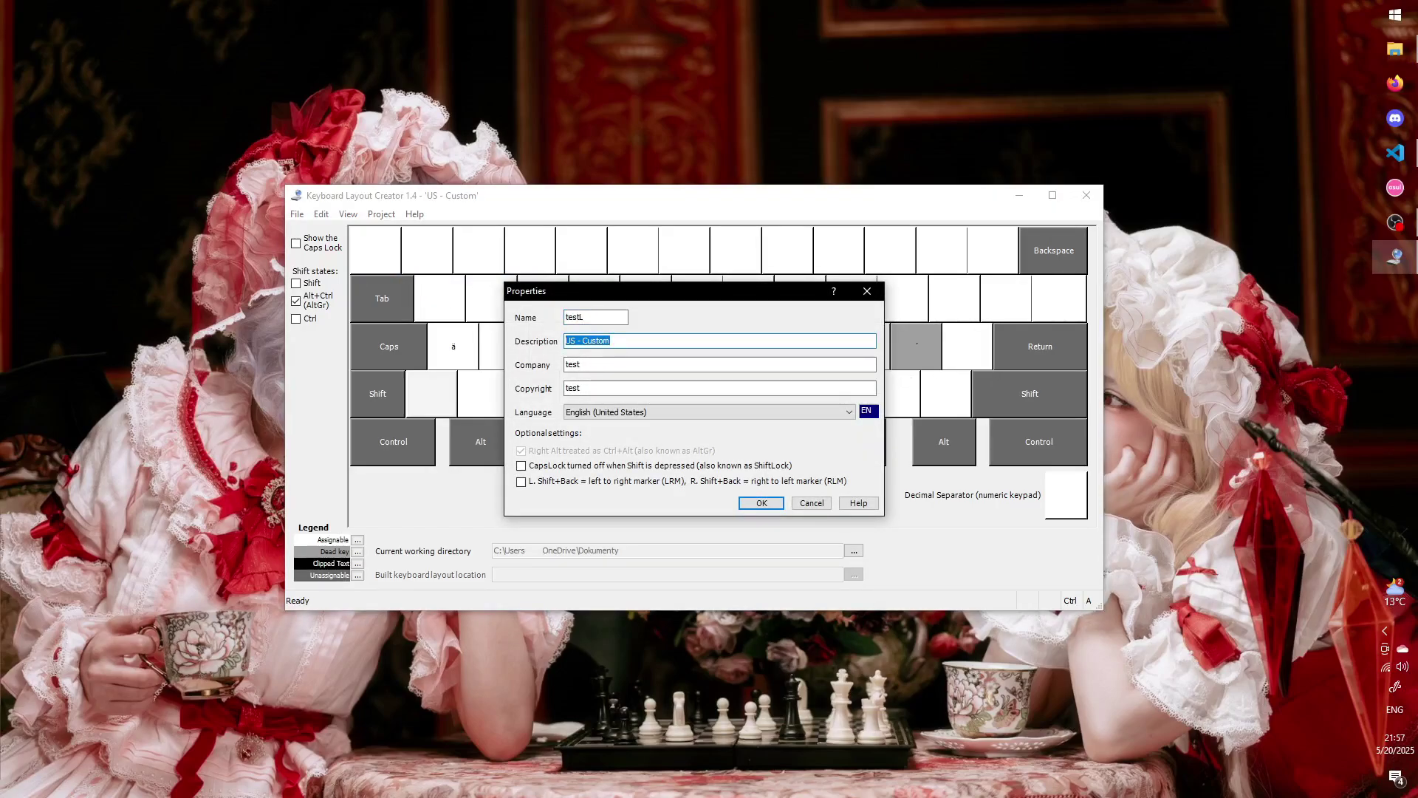
type("Test Layout")
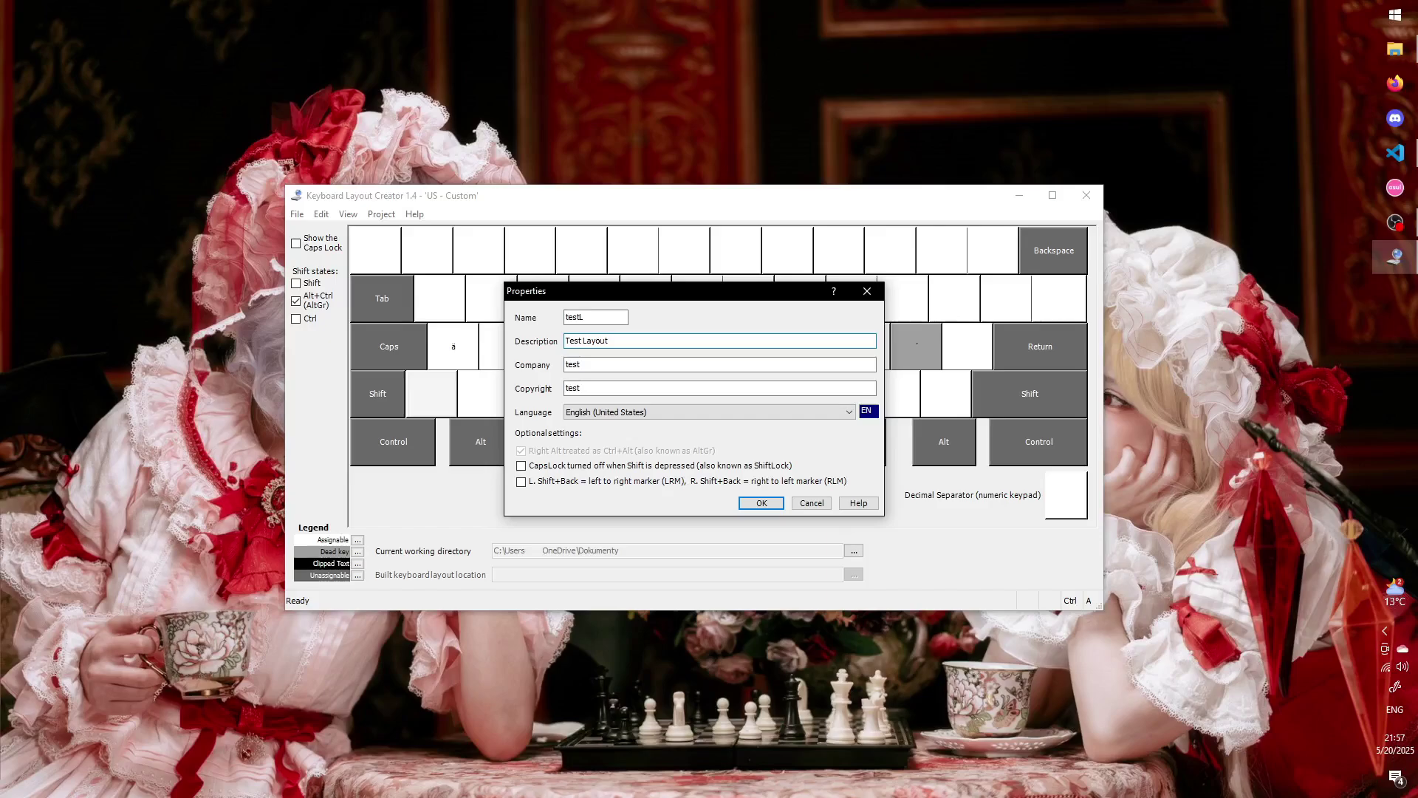
left_click(763, 504)
- Validate the layout for errors and review the verification log
left_click(382, 214)
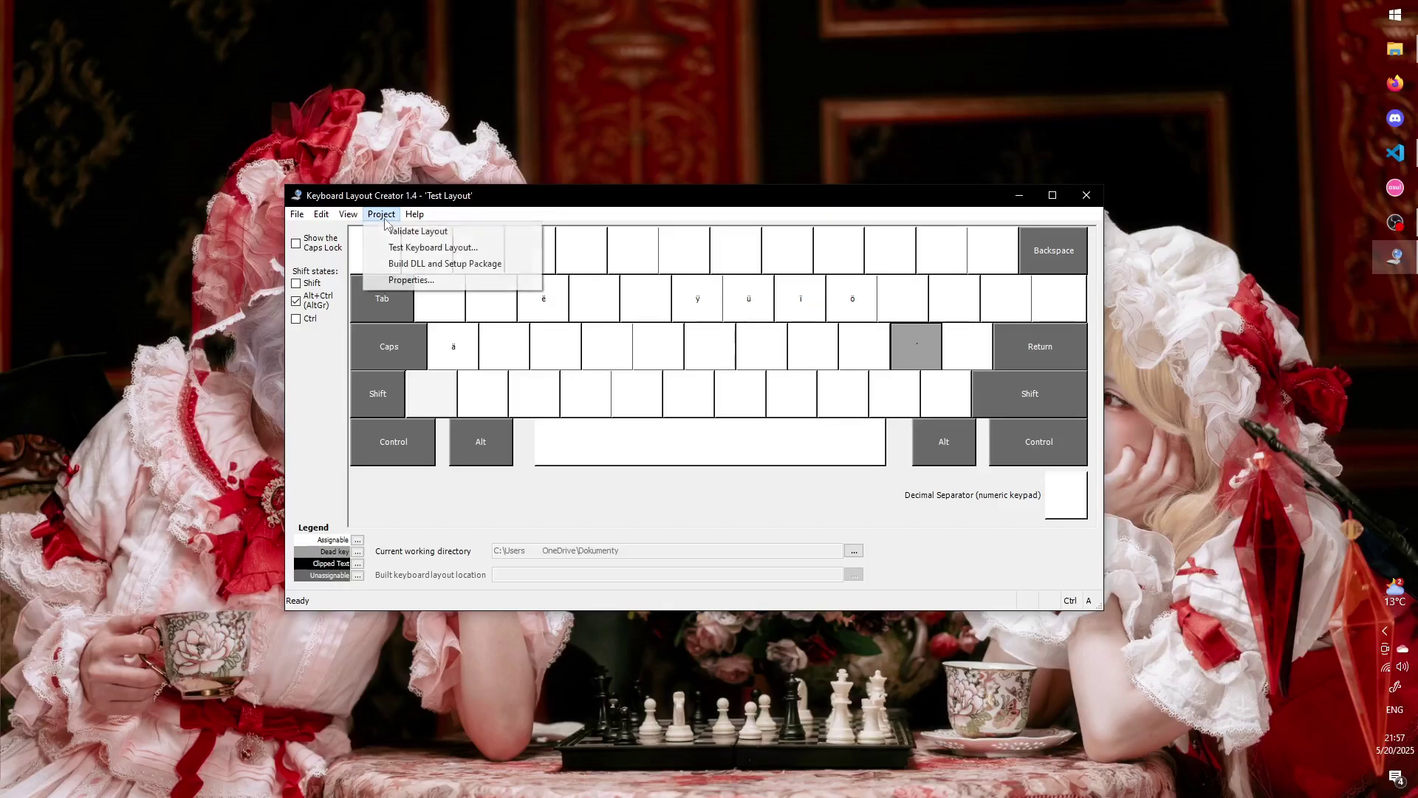
left_click(397, 230)
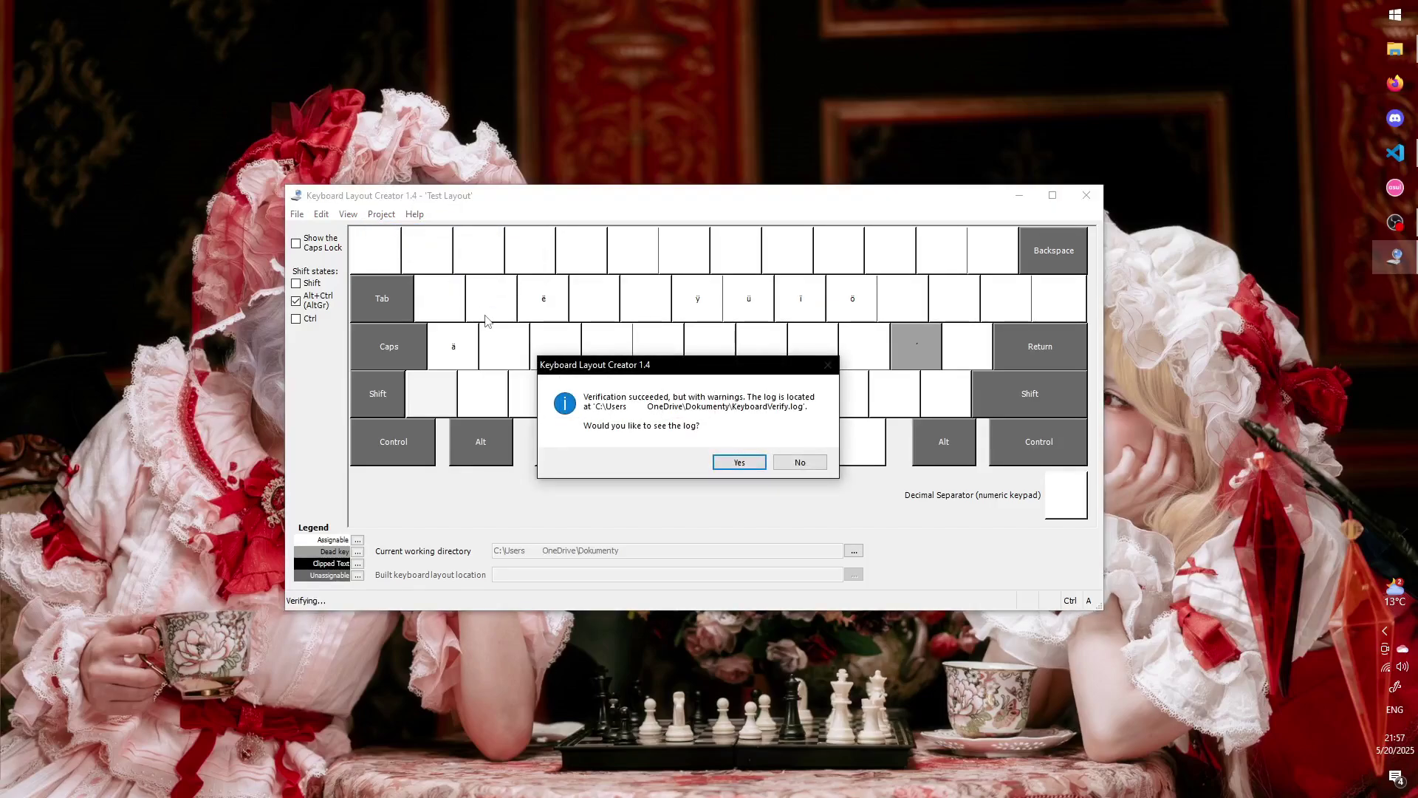
left_click(743, 462)
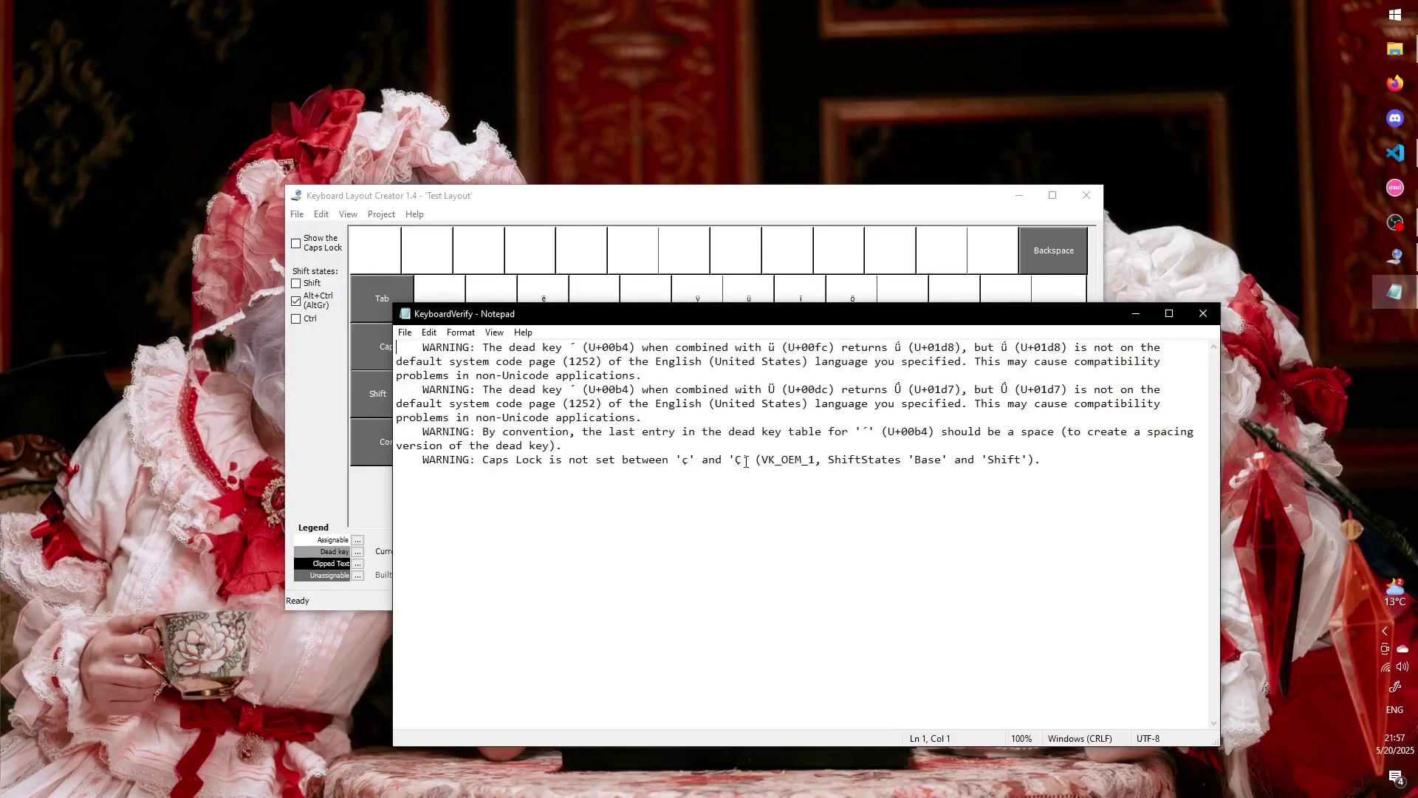
left_click(1204, 313)
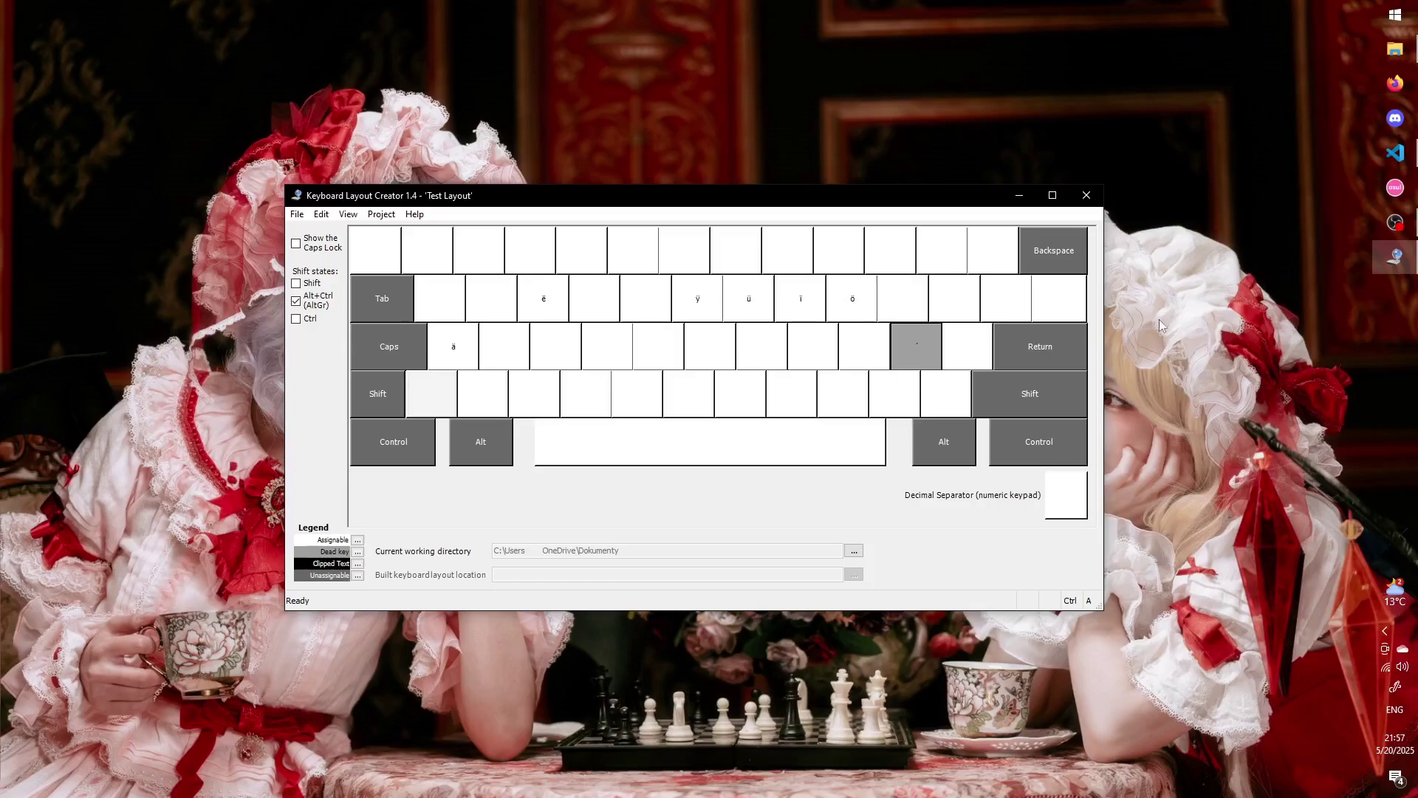
- Test the layout by typing üïäëççççáú in the test box, then close it
left_click(381, 214)
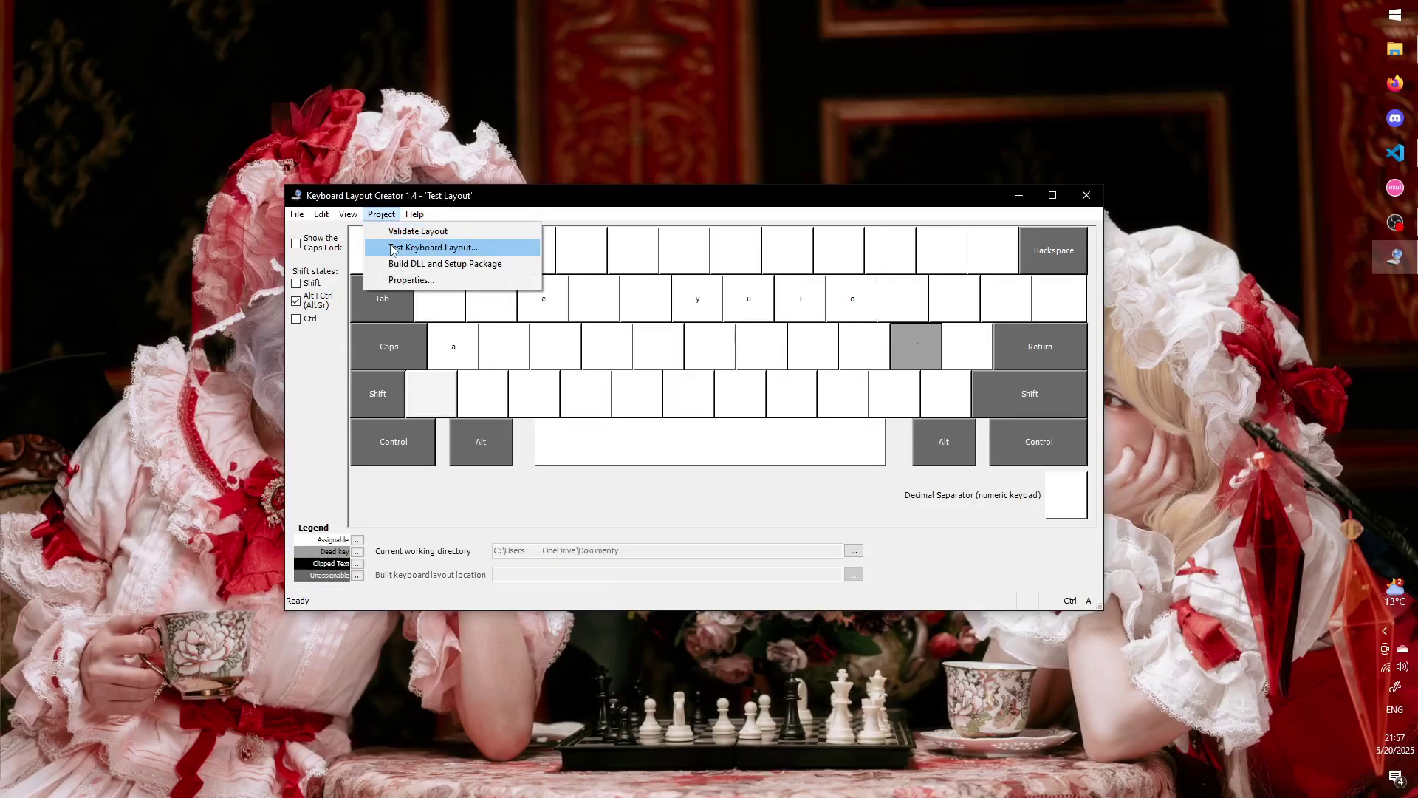
left_click(393, 248)
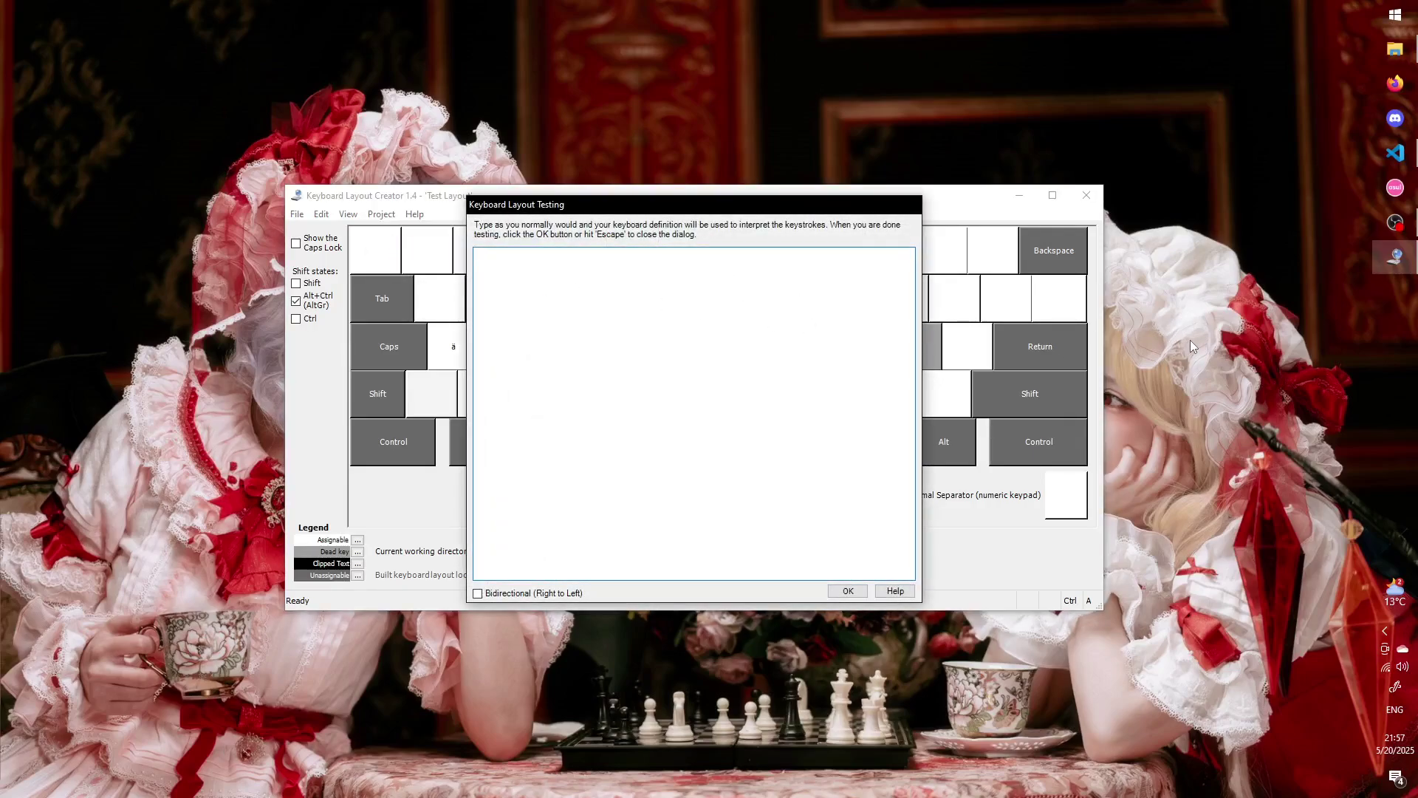
type("üïäëççççáú")
left_click(848, 591)
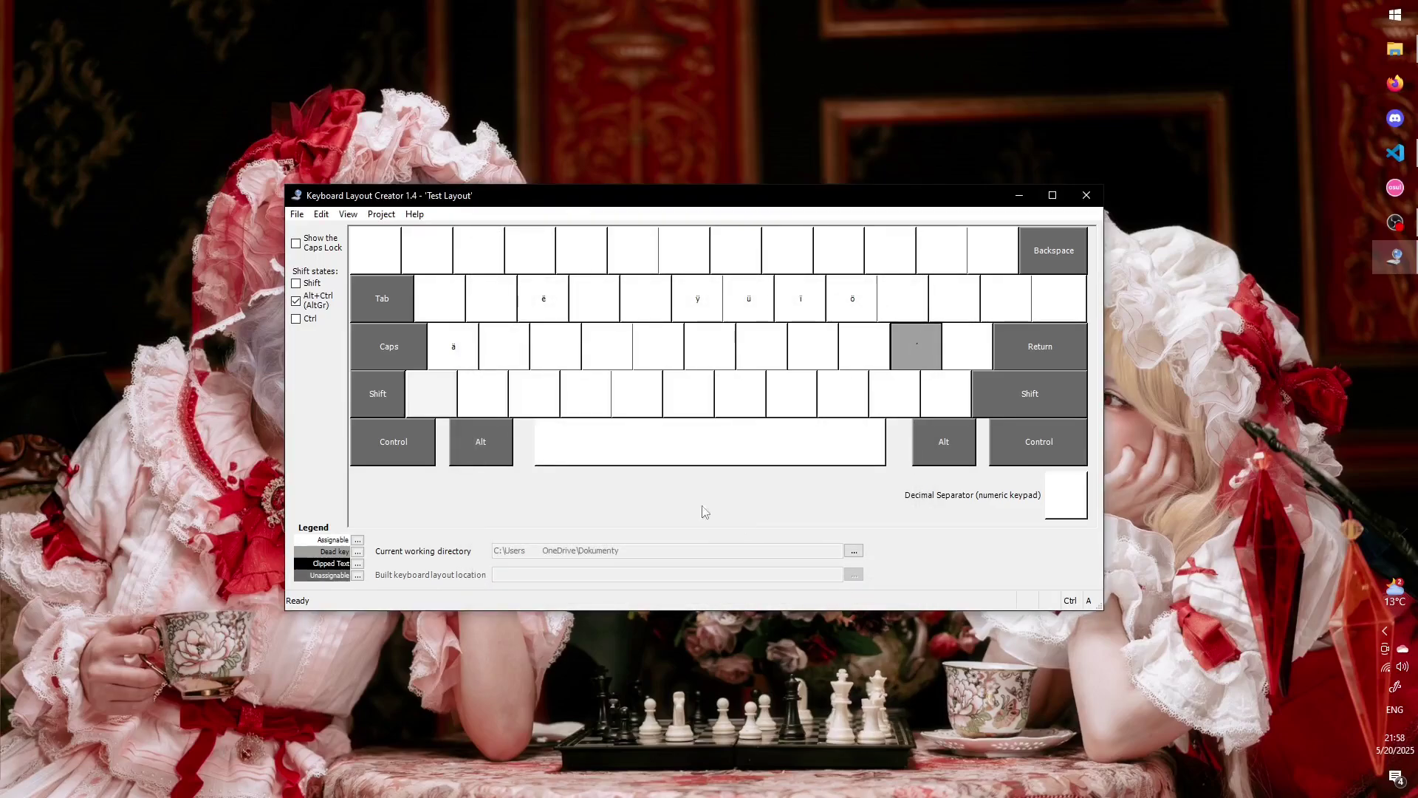
- Save the layout as a .klc source file in Documents
left_click(297, 214)
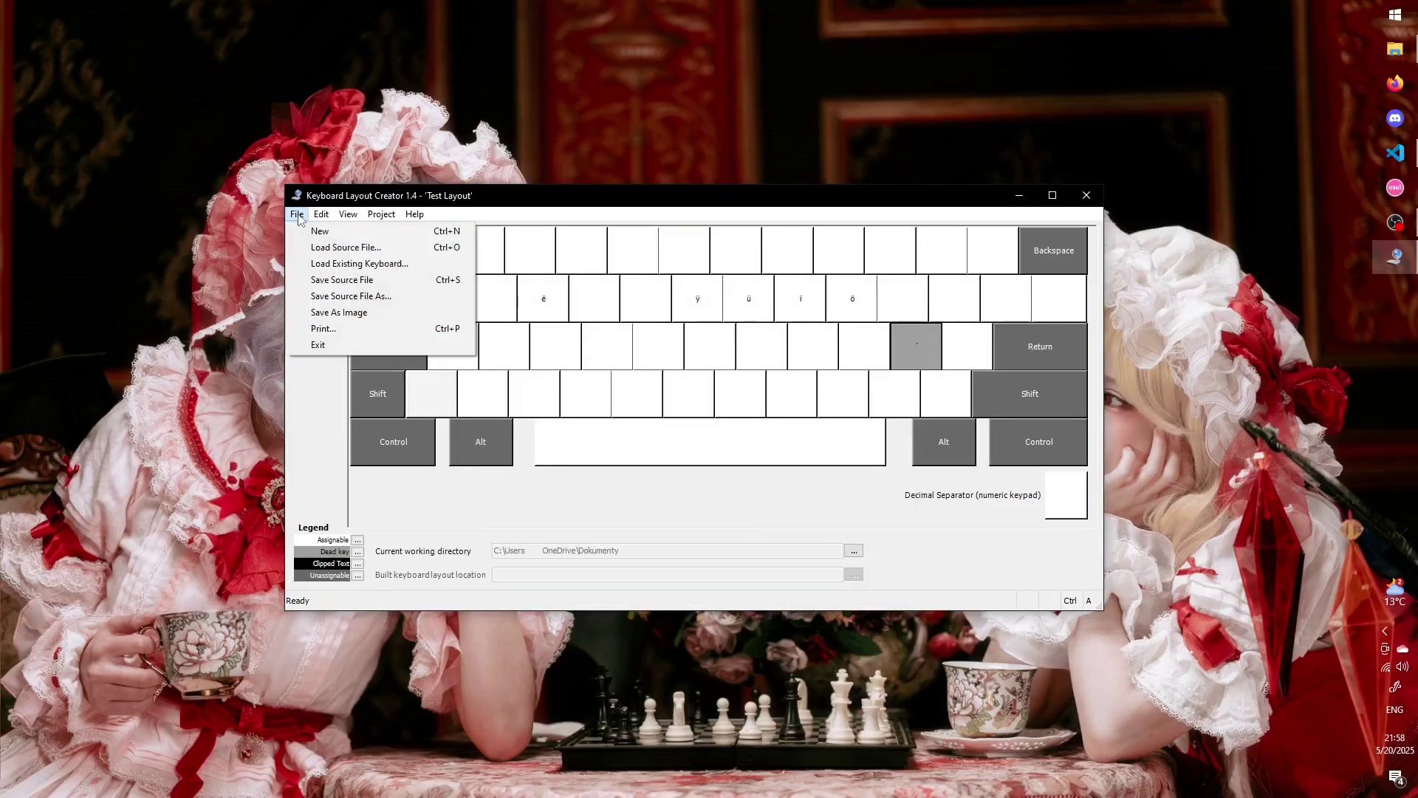
left_click(355, 281)
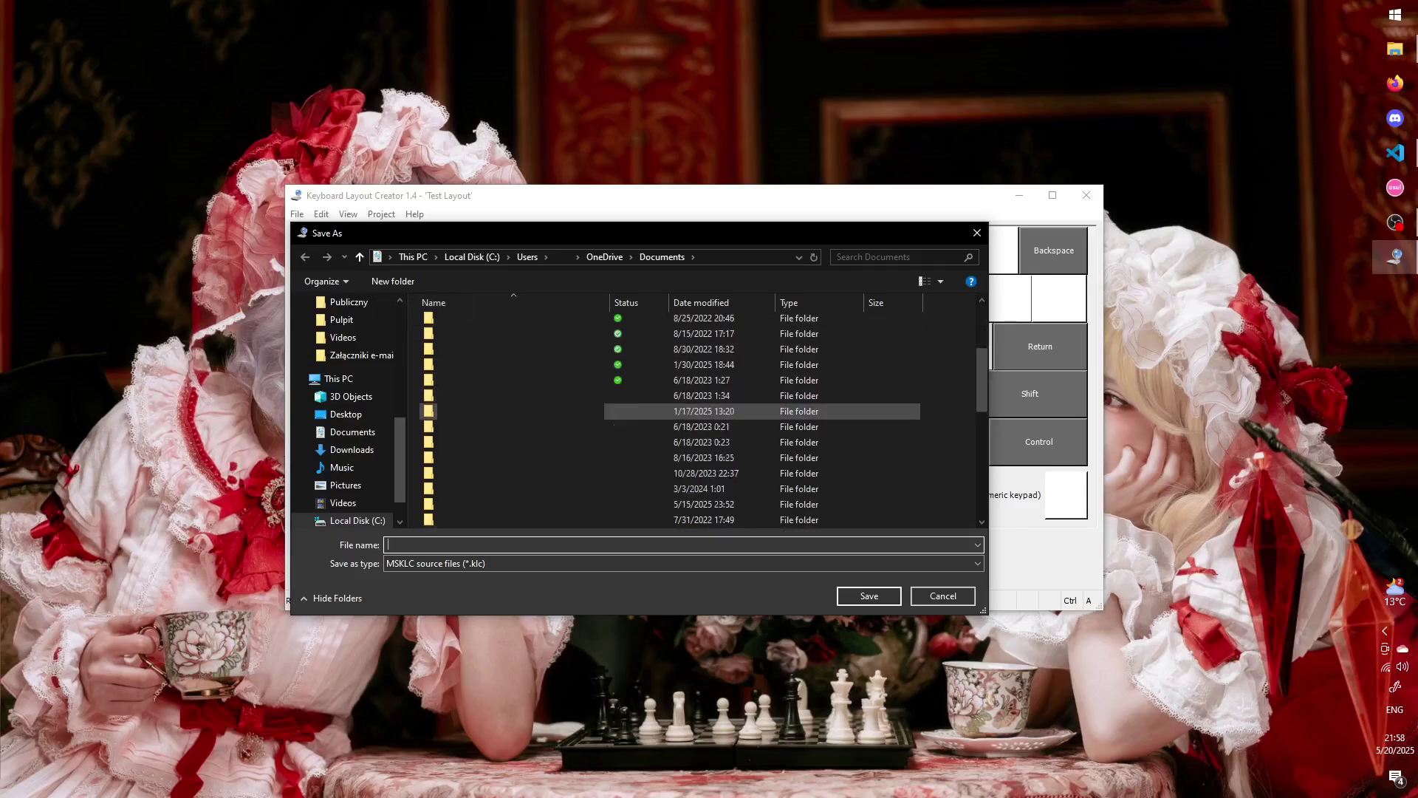
scroll(694, 411, "down", 6)
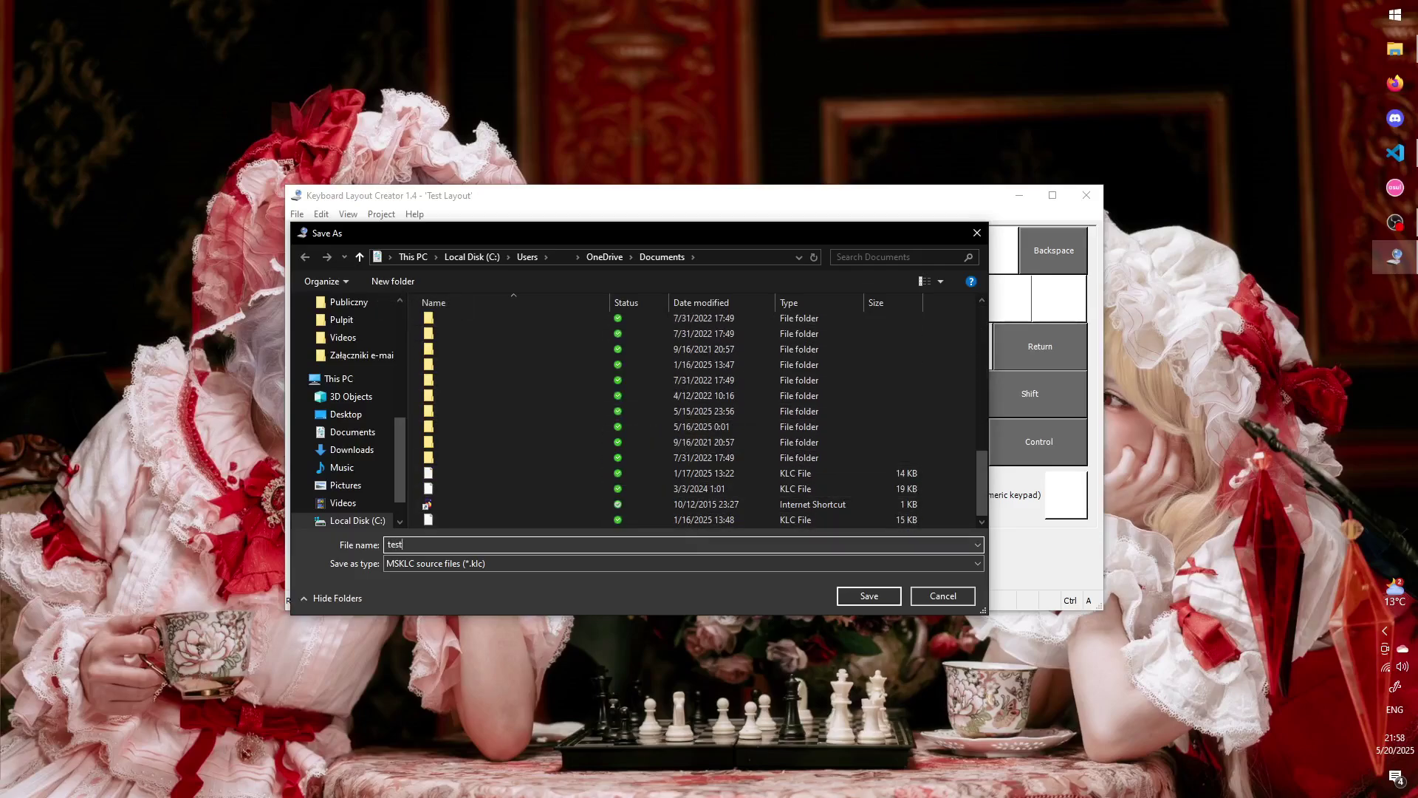
left_click(866, 596)
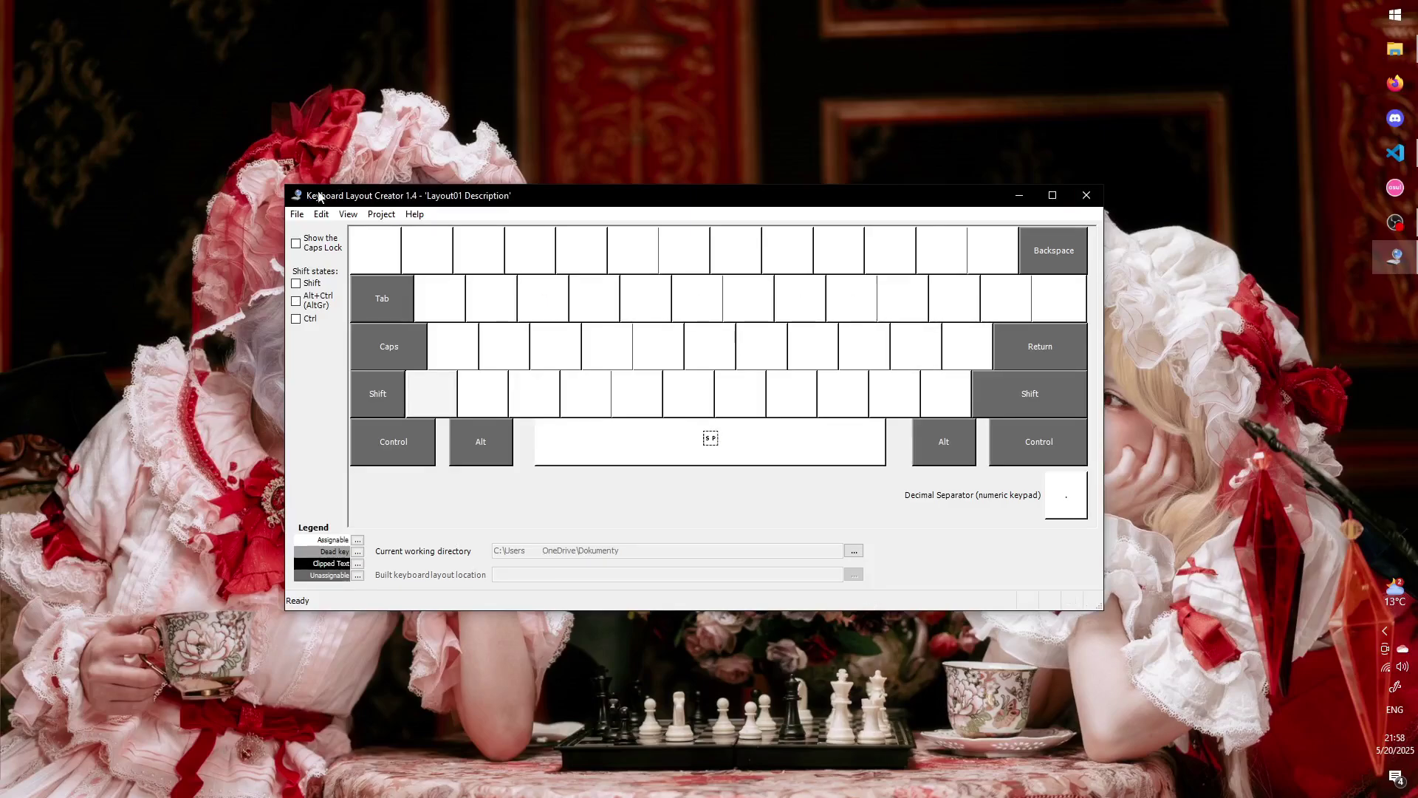
- Load testL.klc from Documents so Test Layout is open
left_click(297, 214)
left_click(325, 248)
scroll(517, 384, "down", 5)
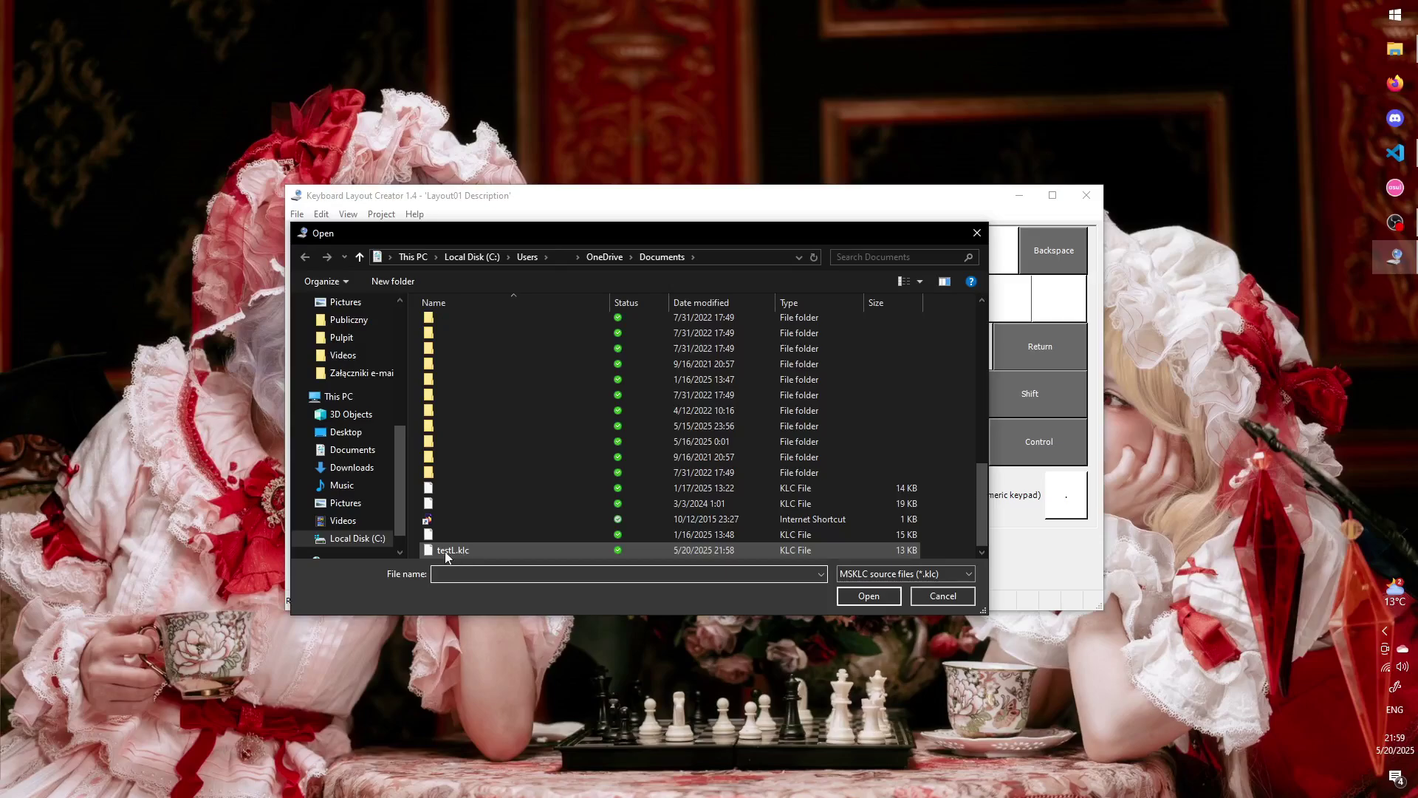
double_click(458, 552)
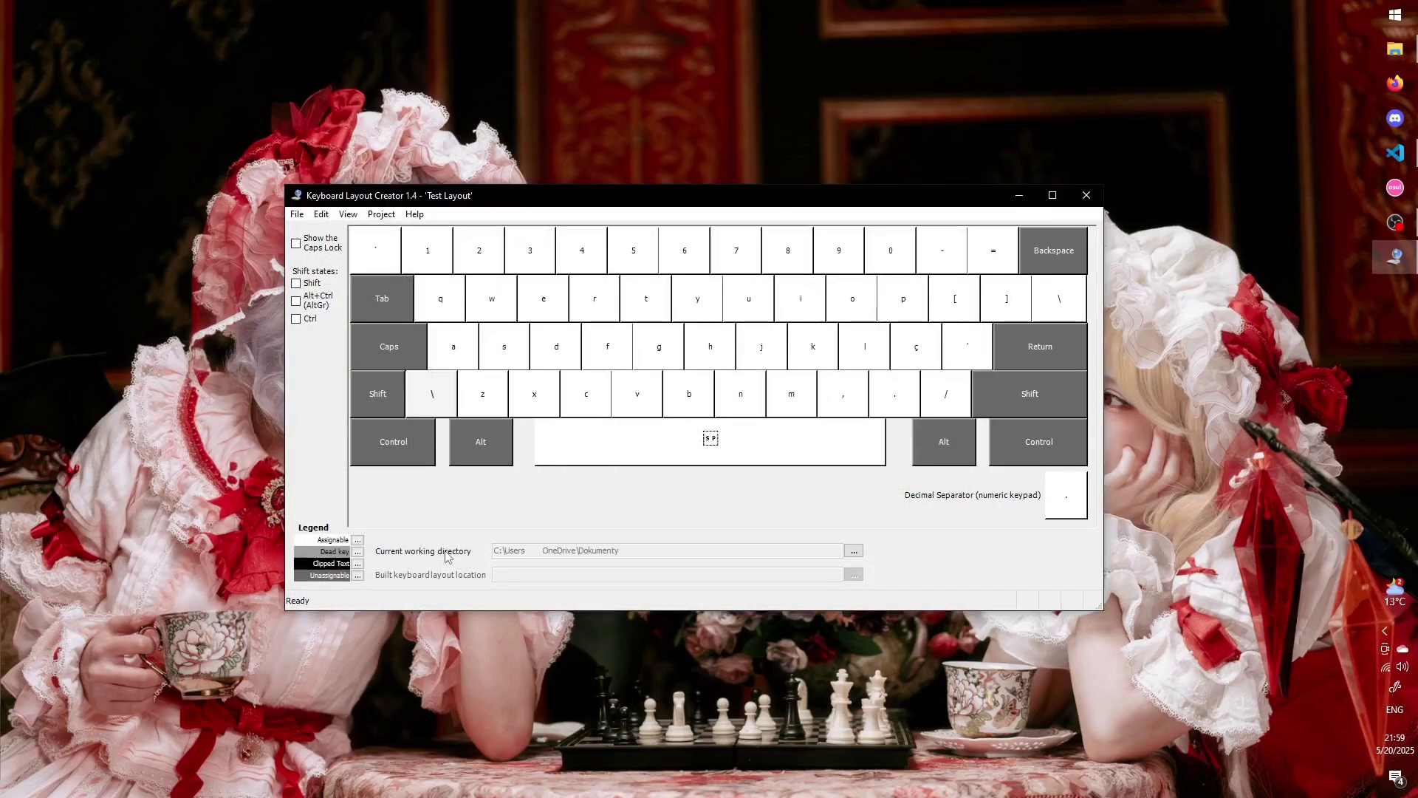
- Build the keyboard DLL and setup package, then open its output folder
left_click(381, 214)
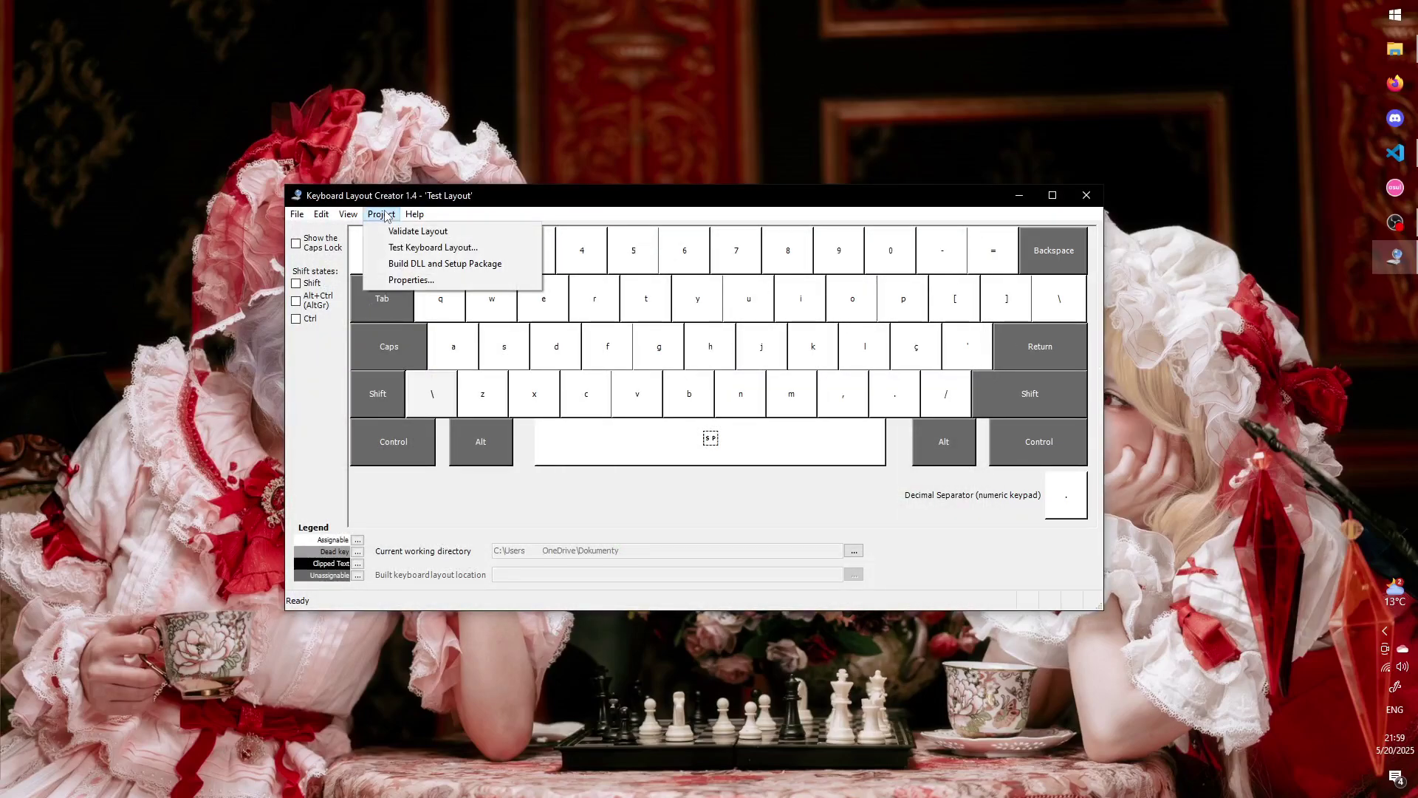
left_click(436, 265)
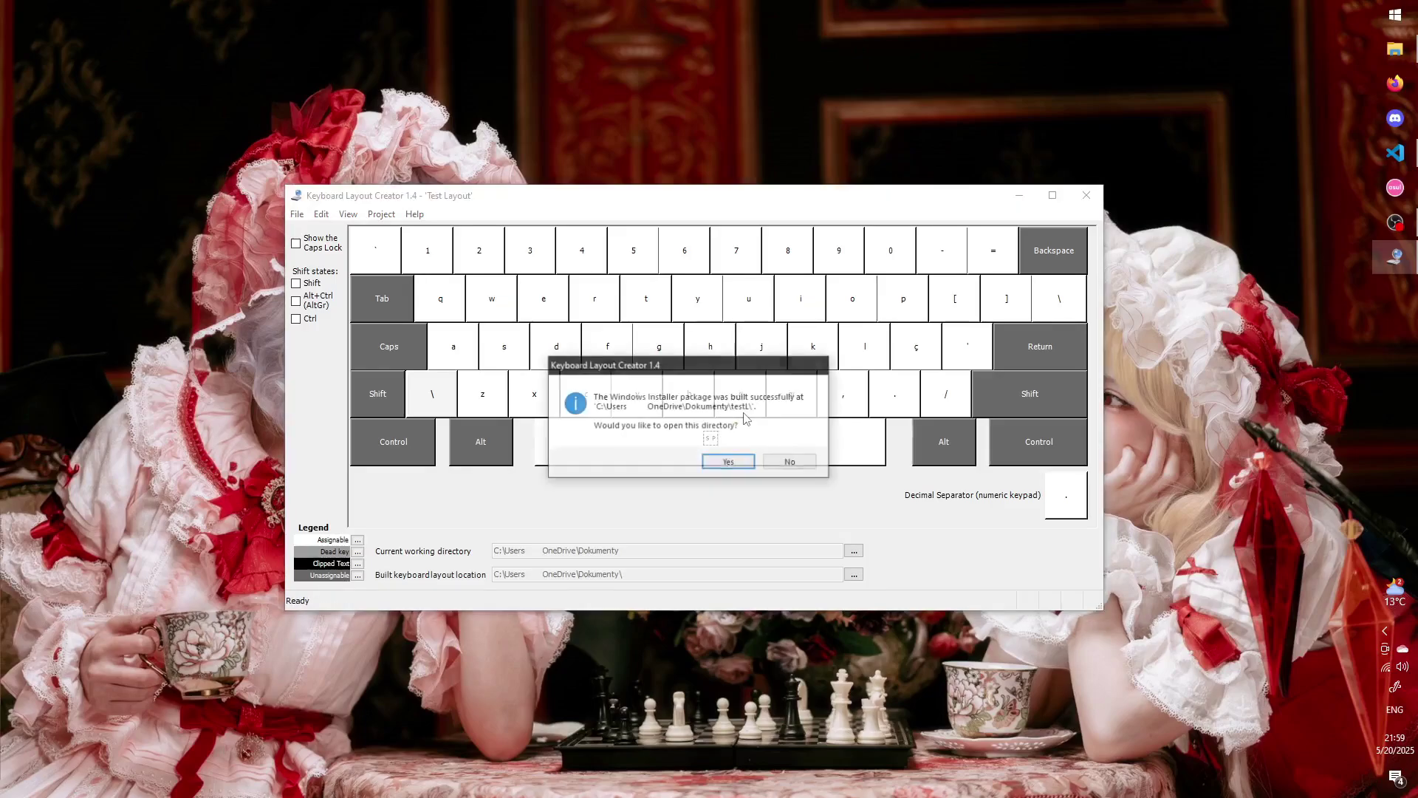
left_click(729, 461)
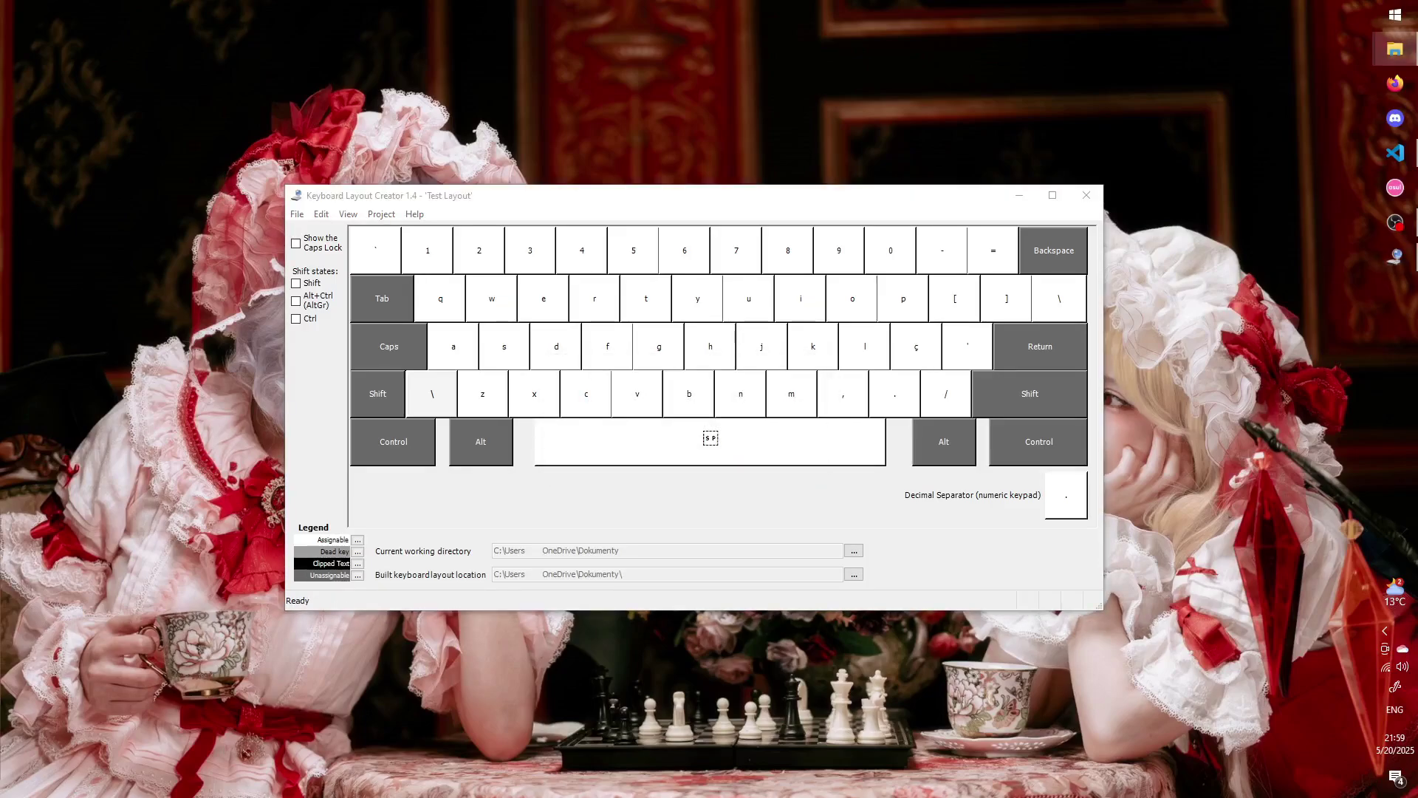
- Run setup from the testl folder to install Test Layout, then dismiss the completion message
left_click_drag(58, 243, 817, 174)
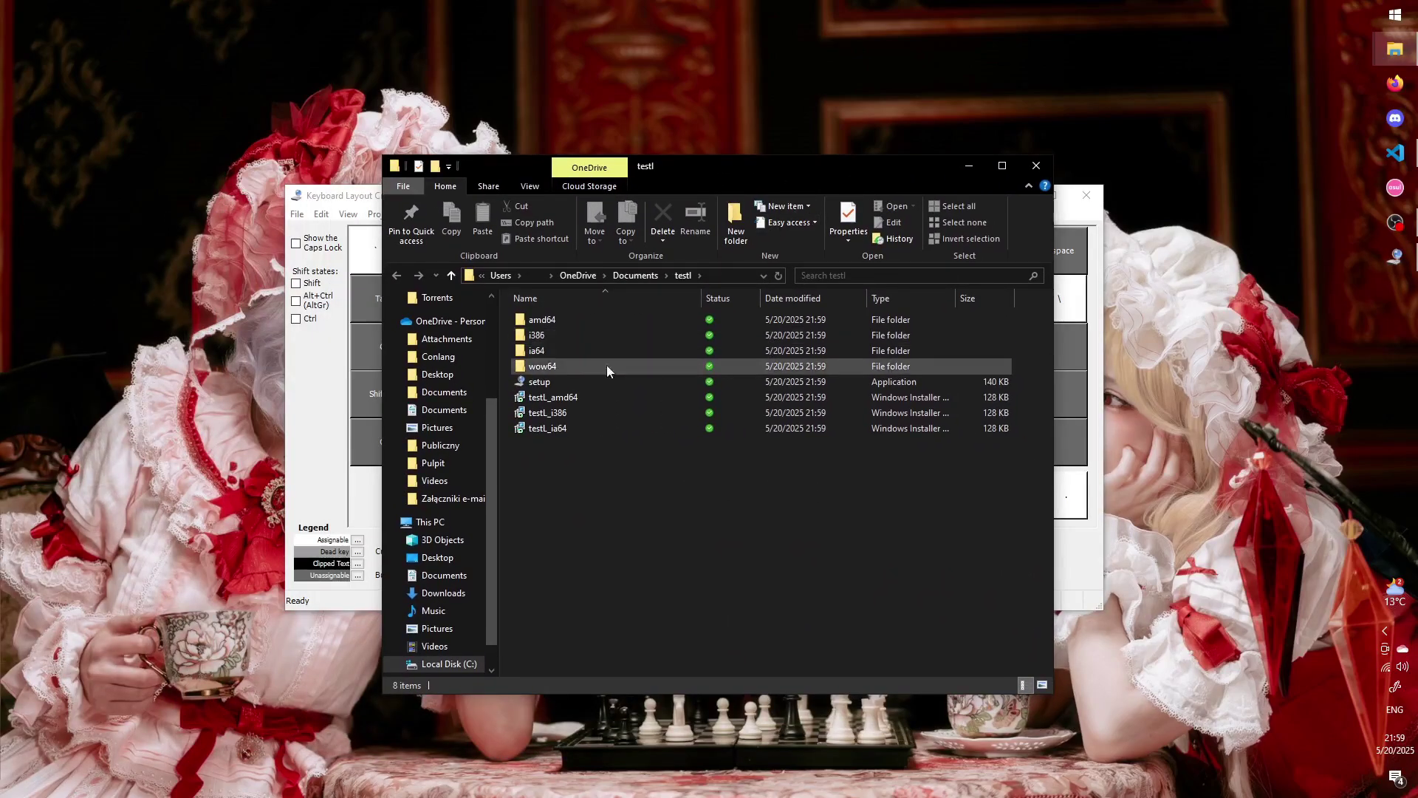
double_click(540, 383)
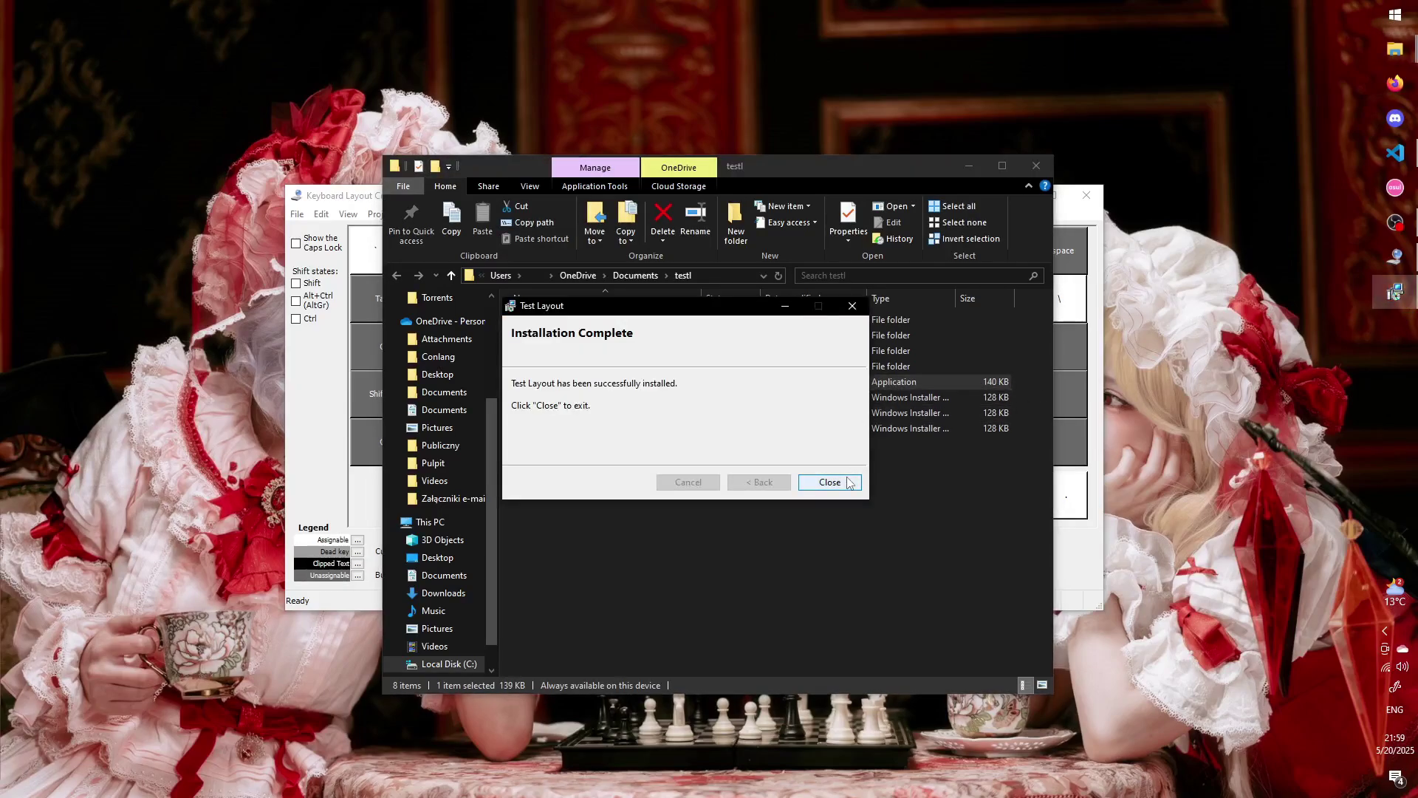
left_click(848, 482)
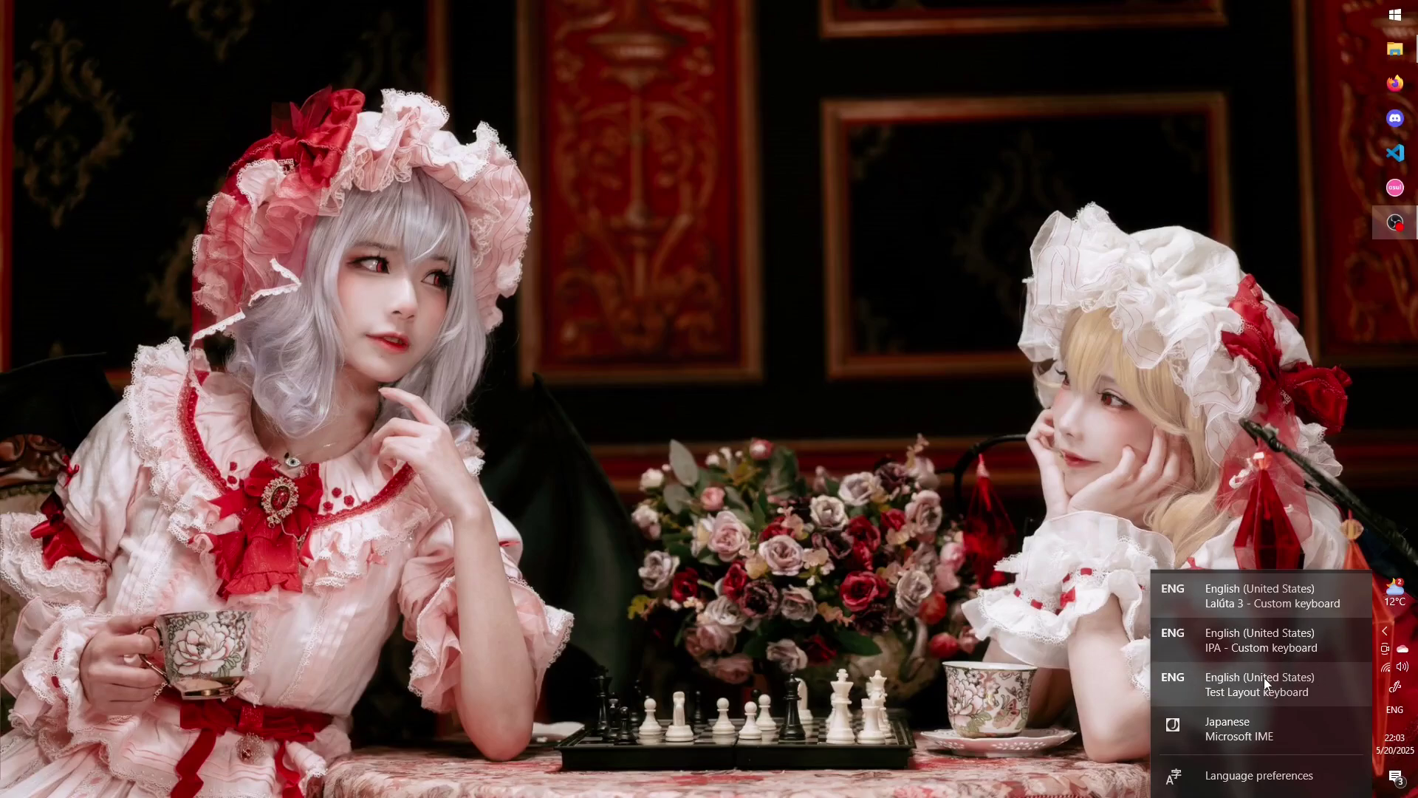
- Open the English (United States) language options in Settings to check Test Layout is listed
left_click(1259, 775)
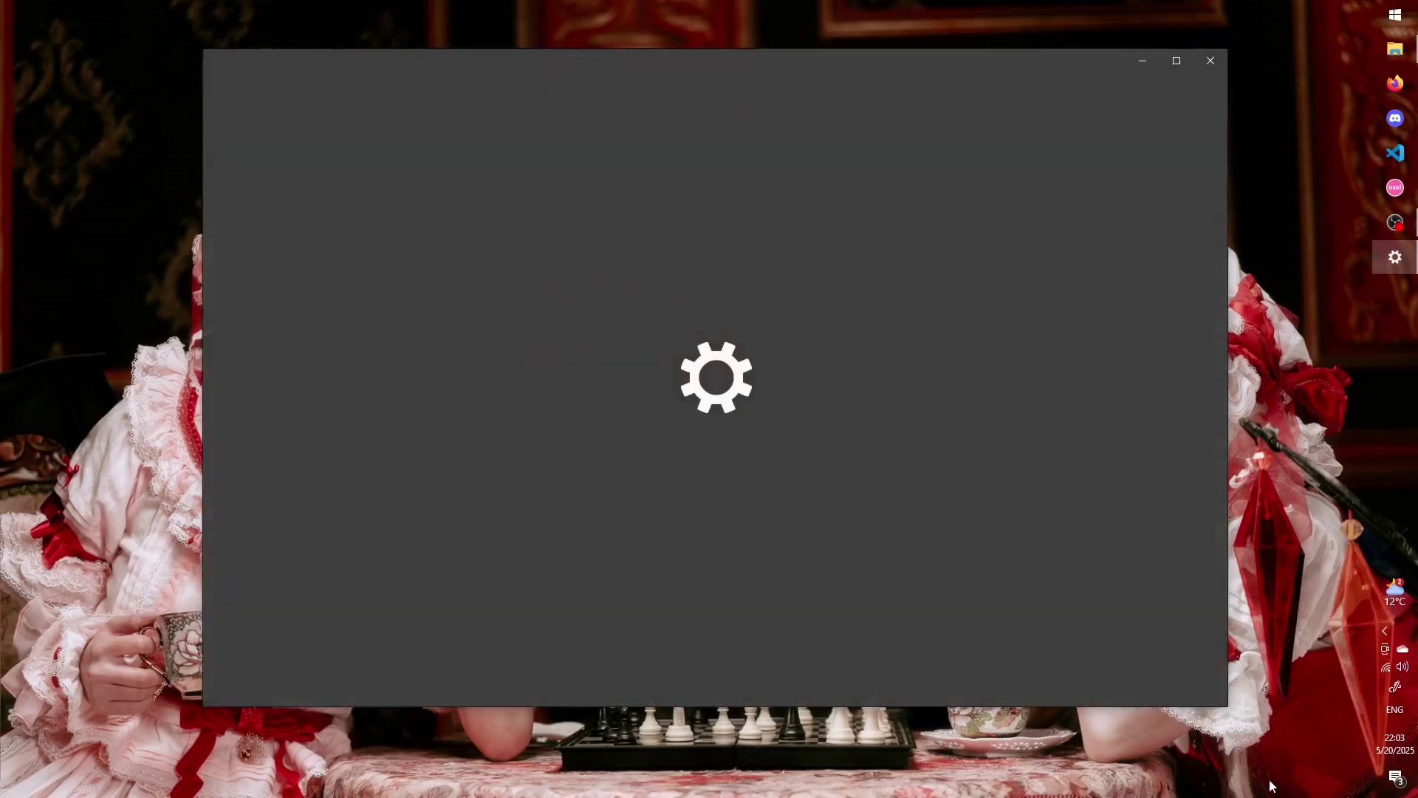
left_click(565, 561)
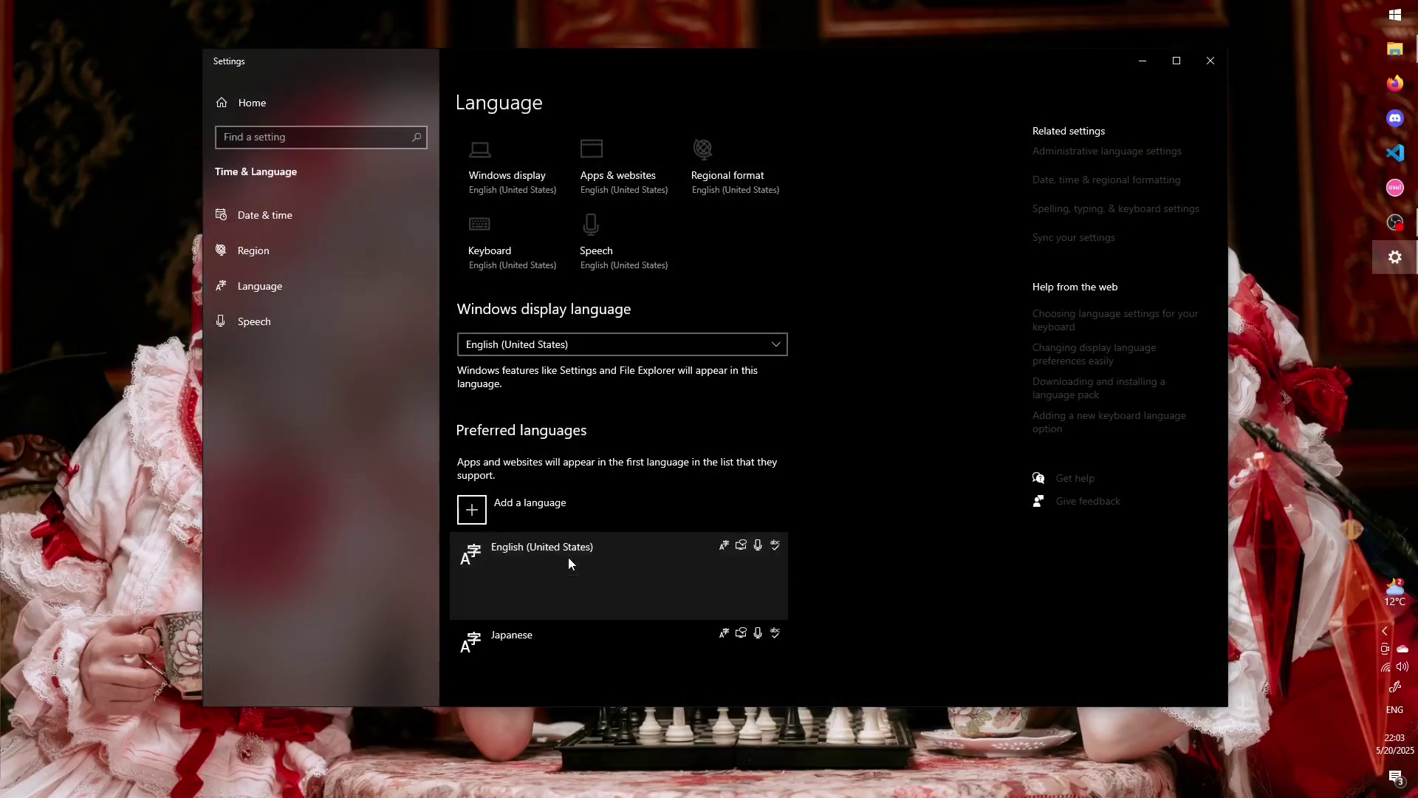
left_click(671, 595)
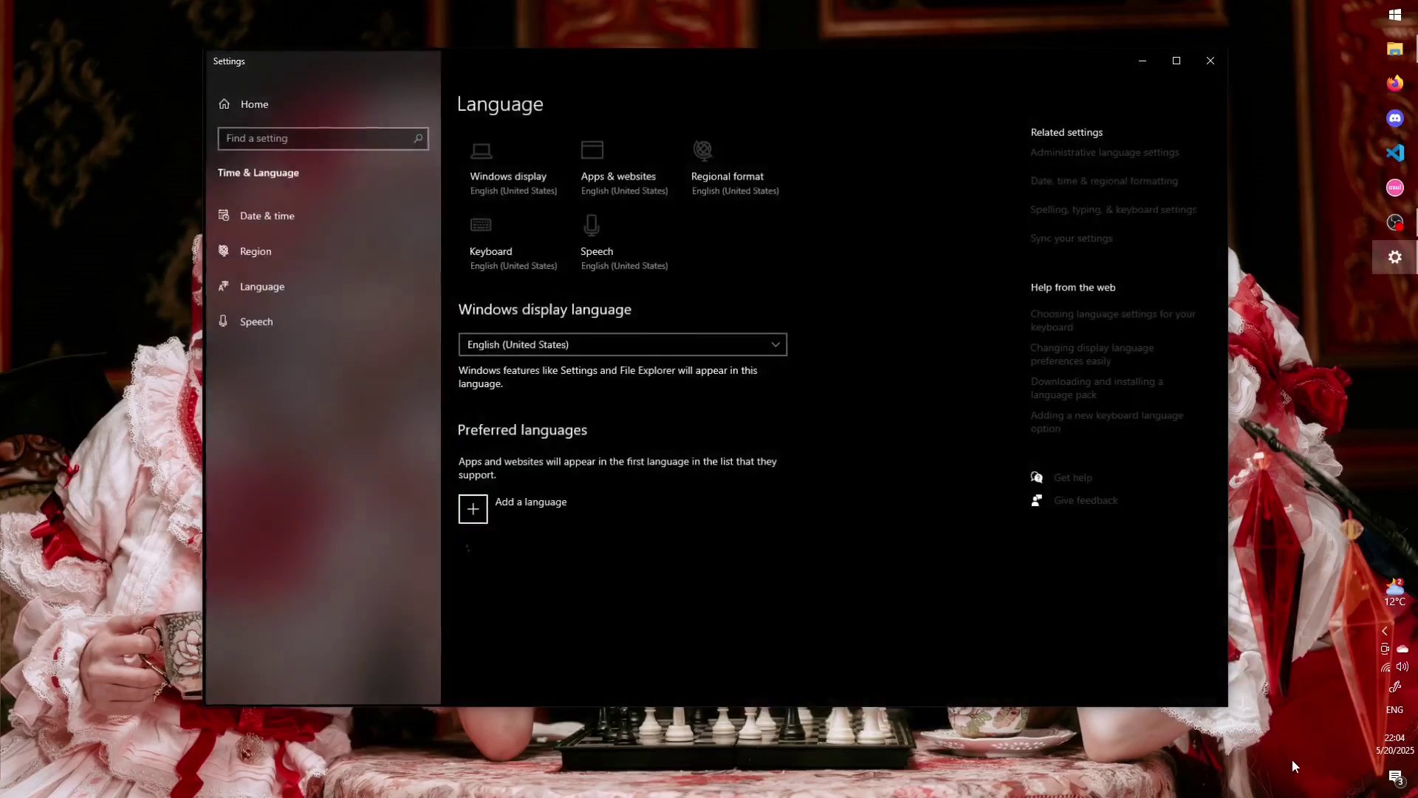
- Set the Switch Keyboard Layout hot key to Not Assigned in Input language hot keys and apply
left_click(1094, 208)
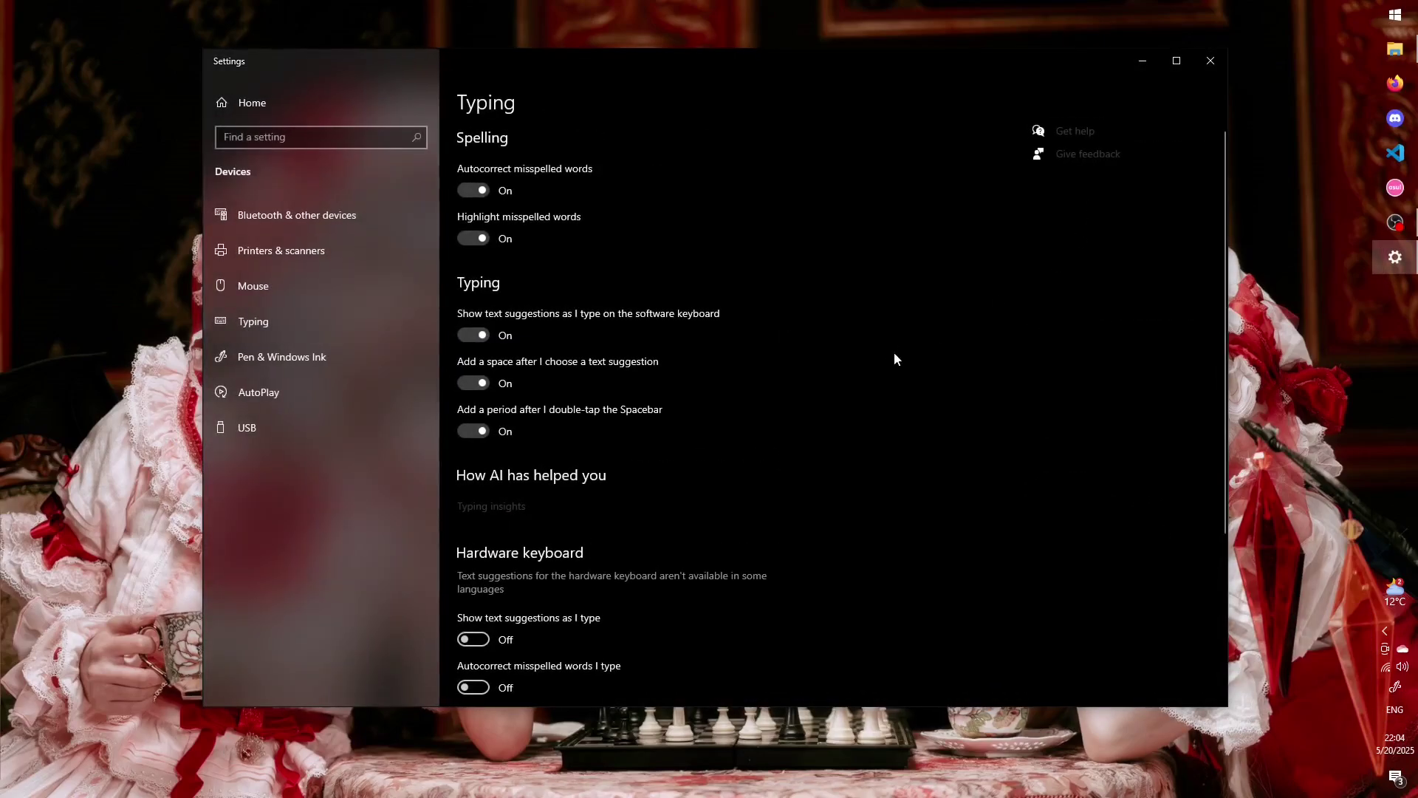
scroll(888, 362, "down", 3)
left_click(557, 657)
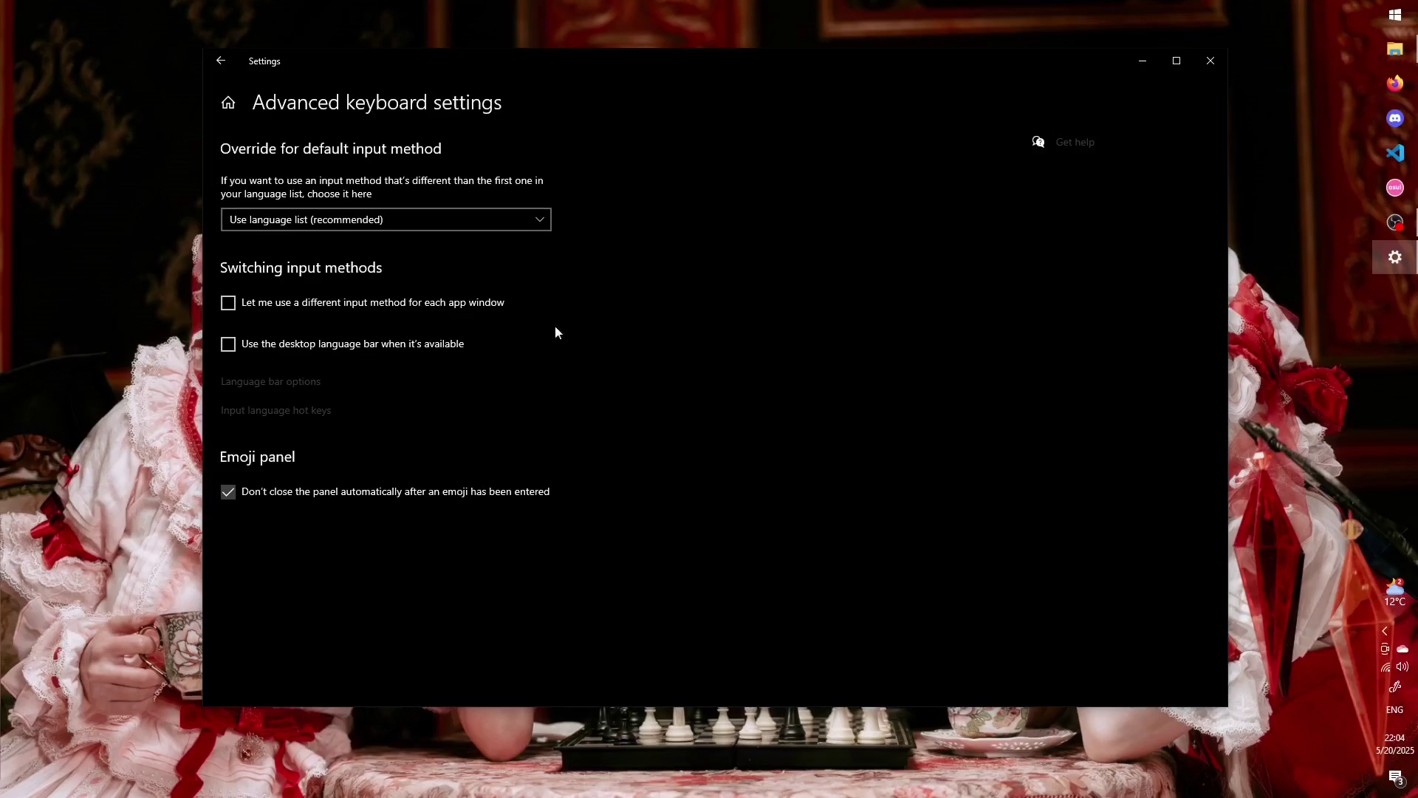
left_click(285, 412)
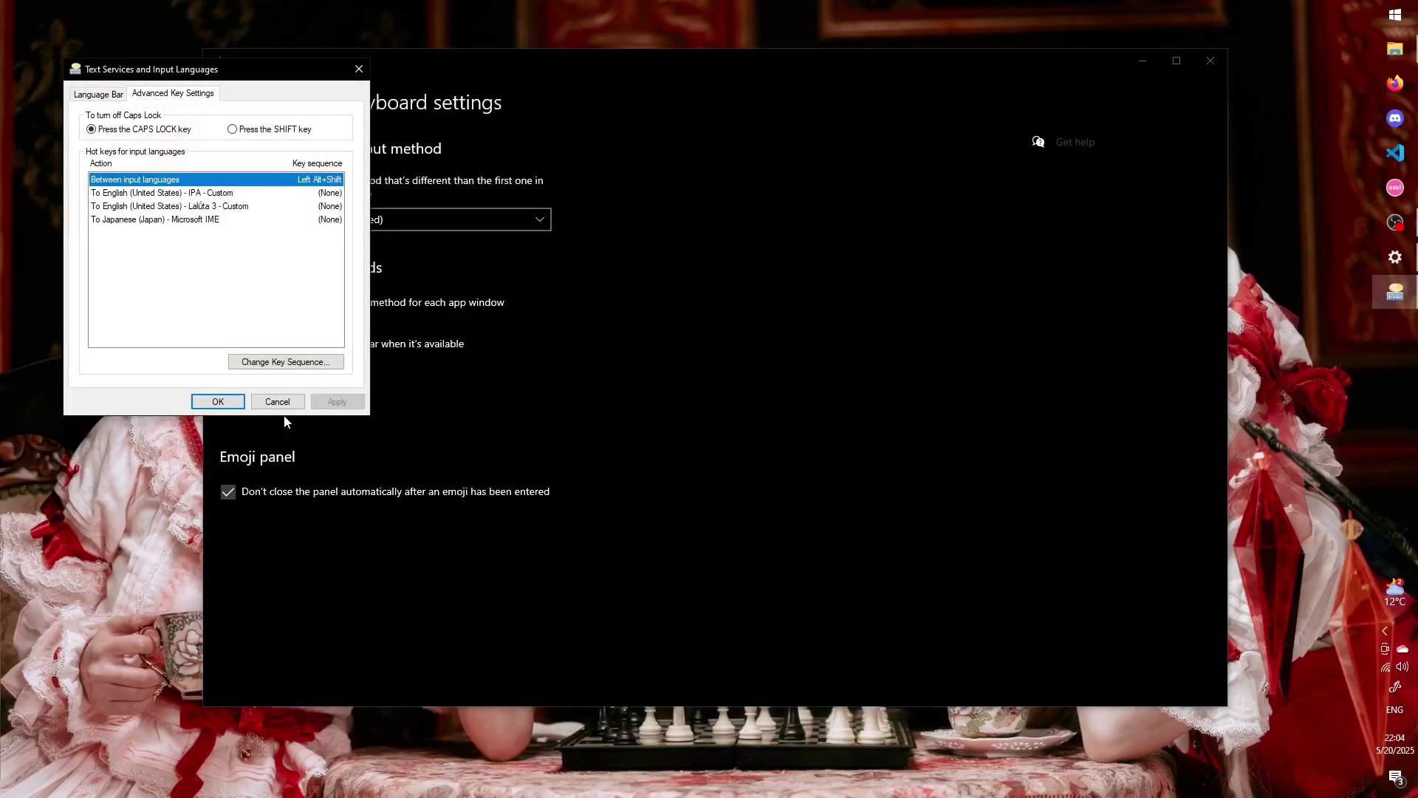
left_click(294, 361)
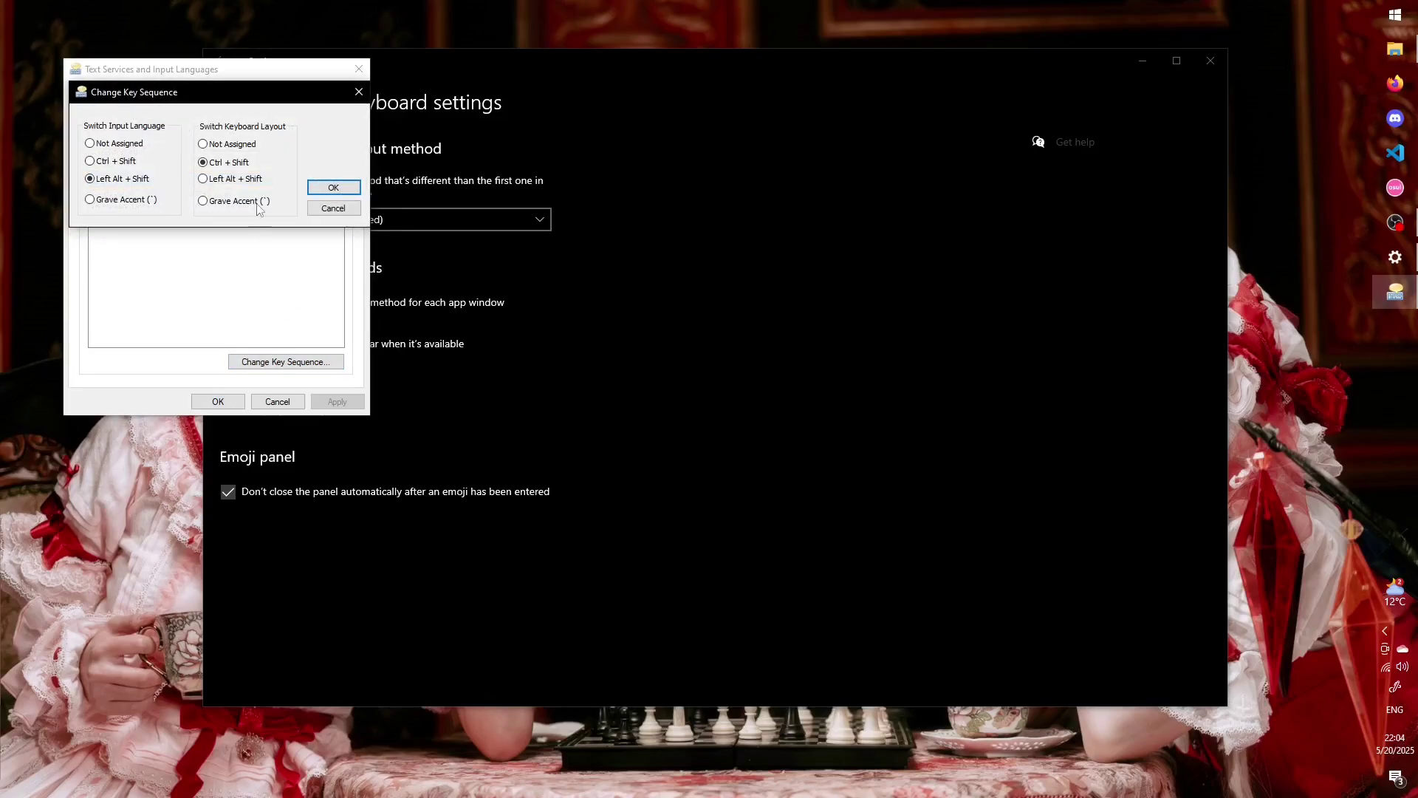
left_click(236, 145)
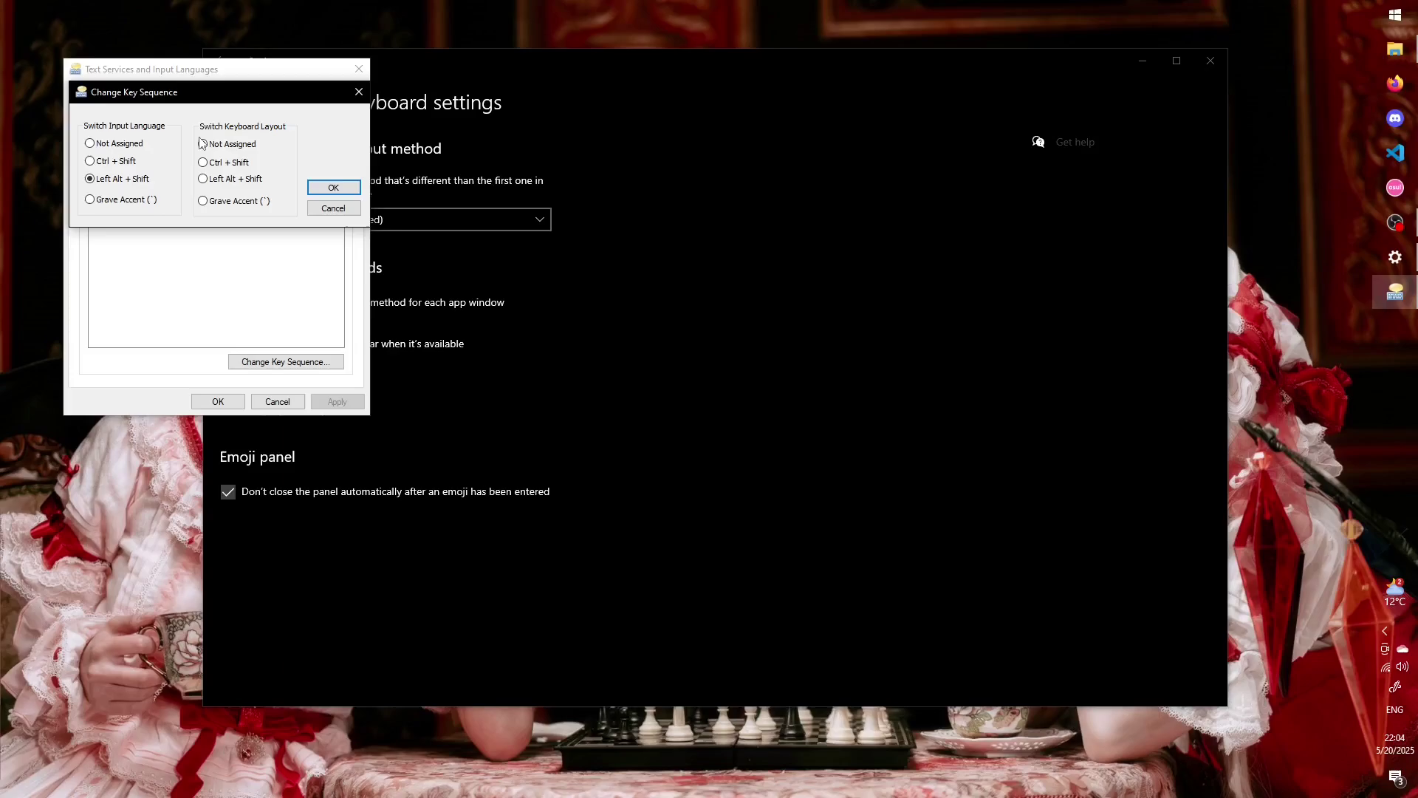
left_click(329, 188)
left_click(337, 402)
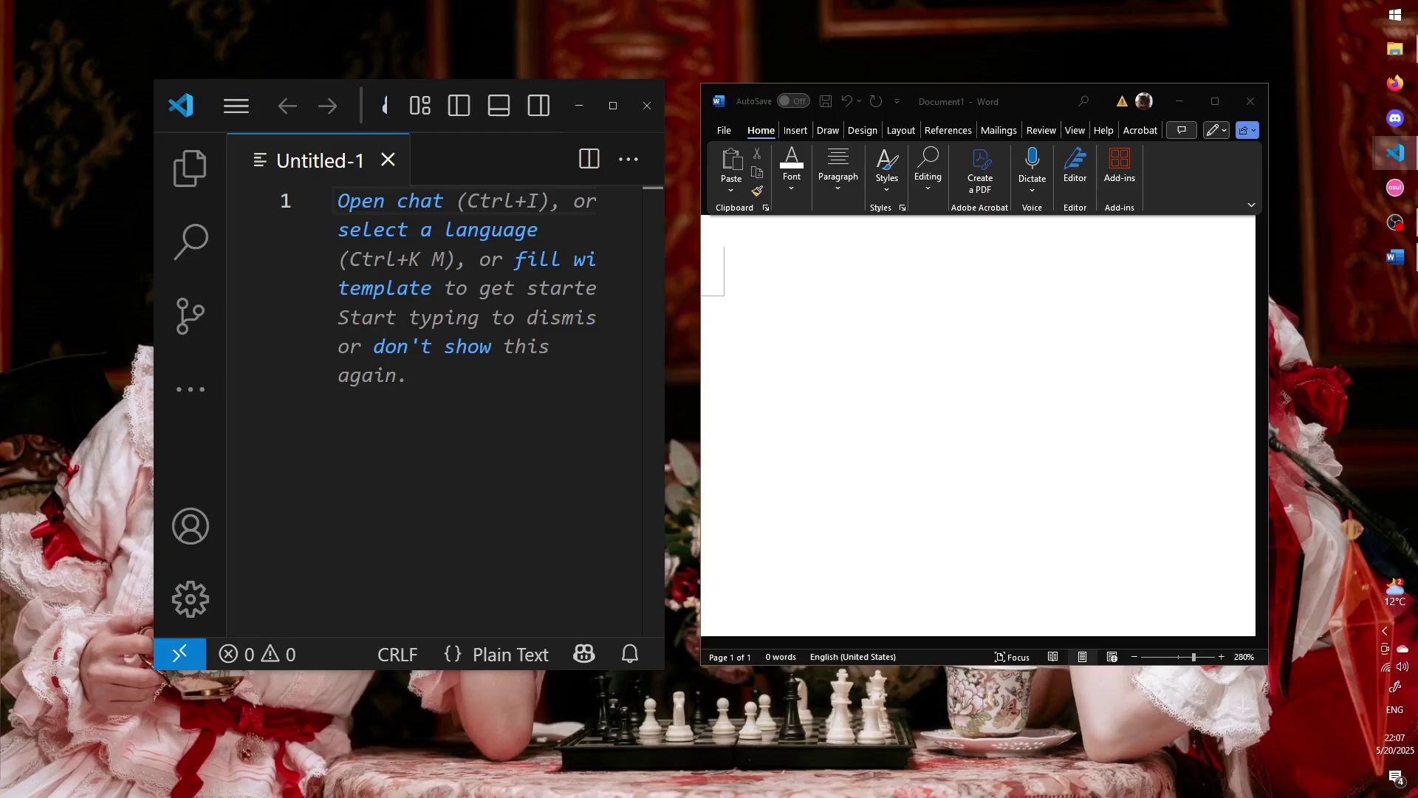
- Type ű in the untitled VS Code file and ü in the Word document
type("ű")
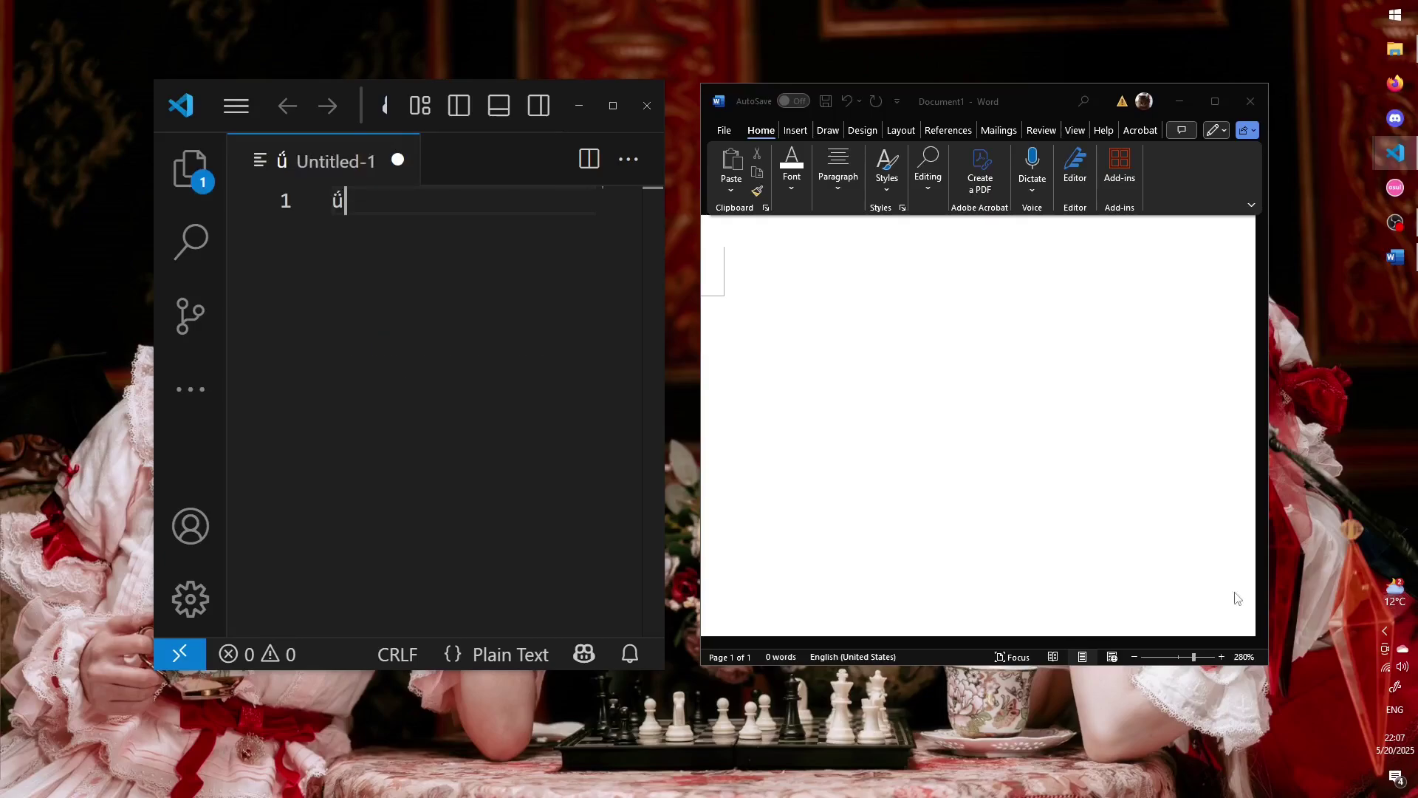
left_click(857, 354)
type("ü")
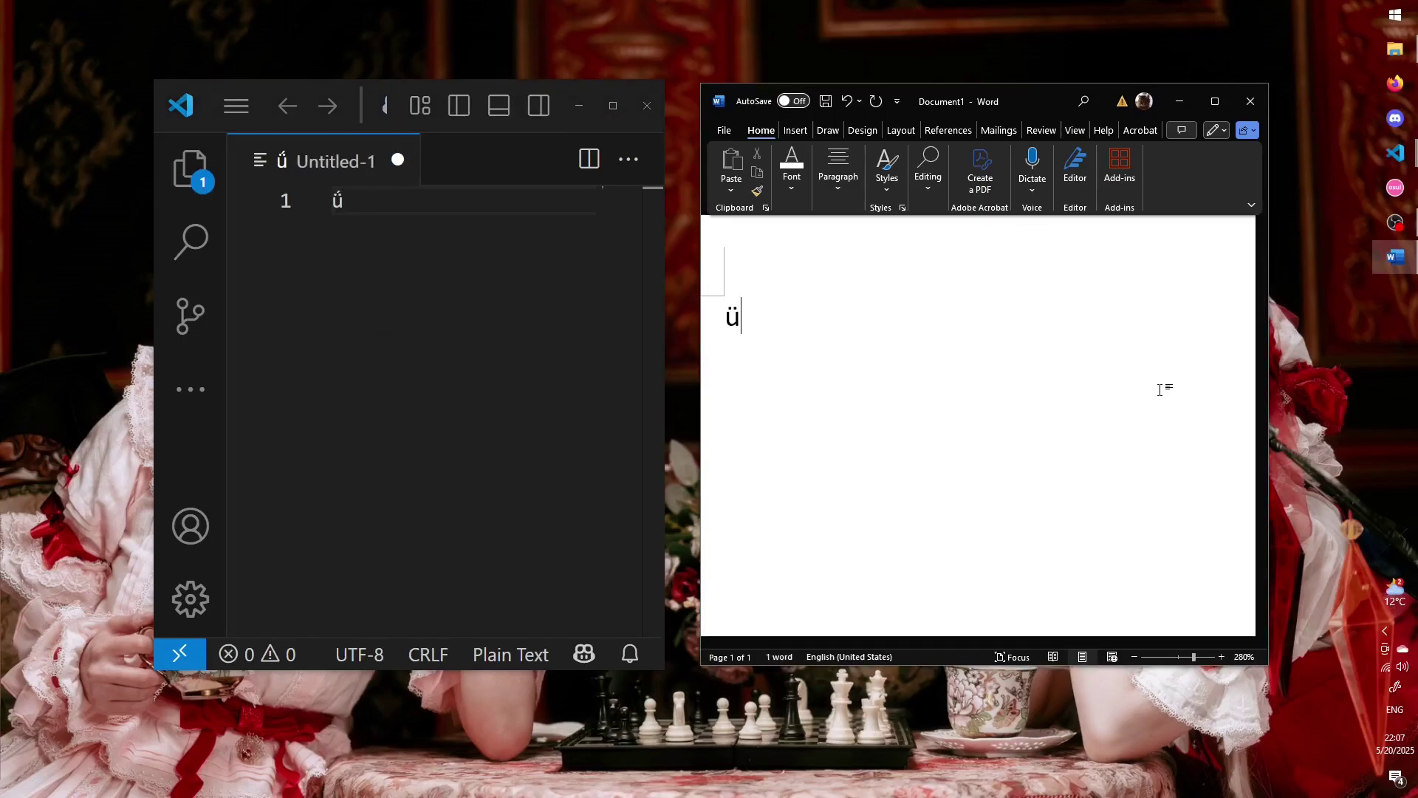